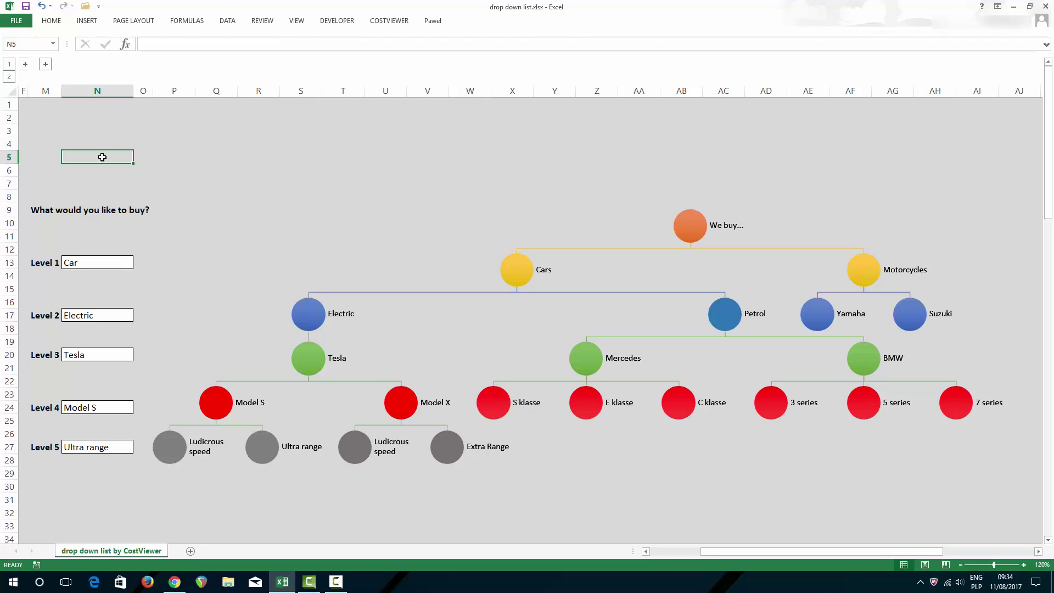
Choose Car from the Level 1 list and Electric from the Level 2 list.
left_click(100, 264)
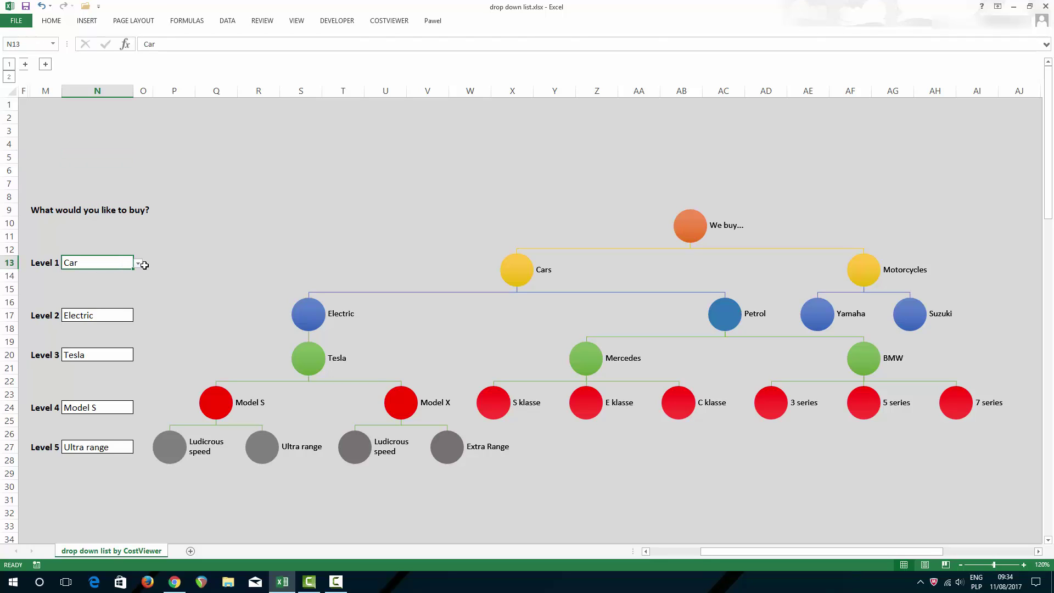
left_click(137, 263)
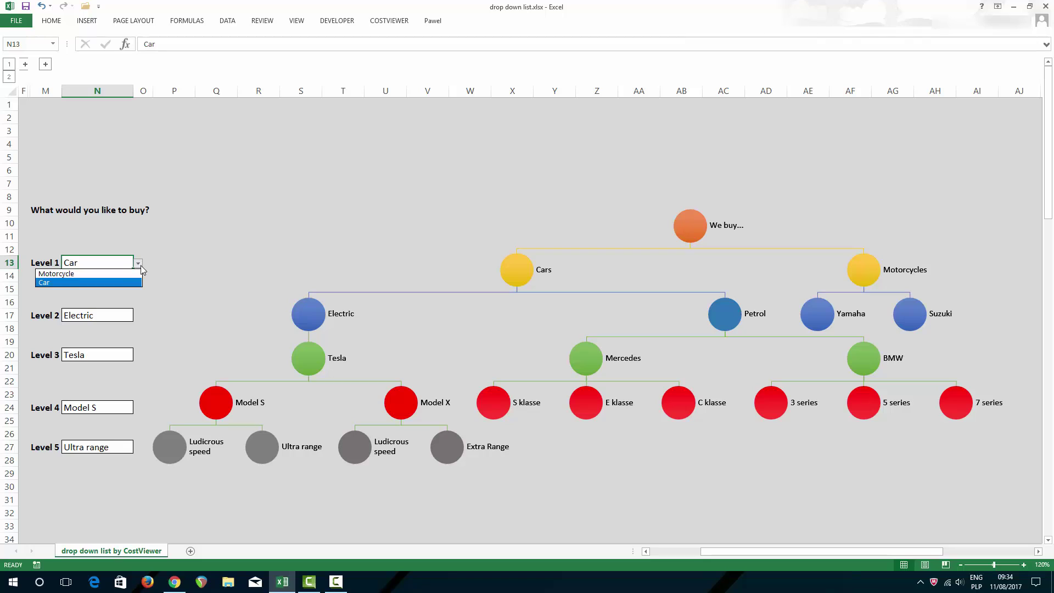
left_click(112, 284)
left_click(121, 312)
left_click(138, 316)
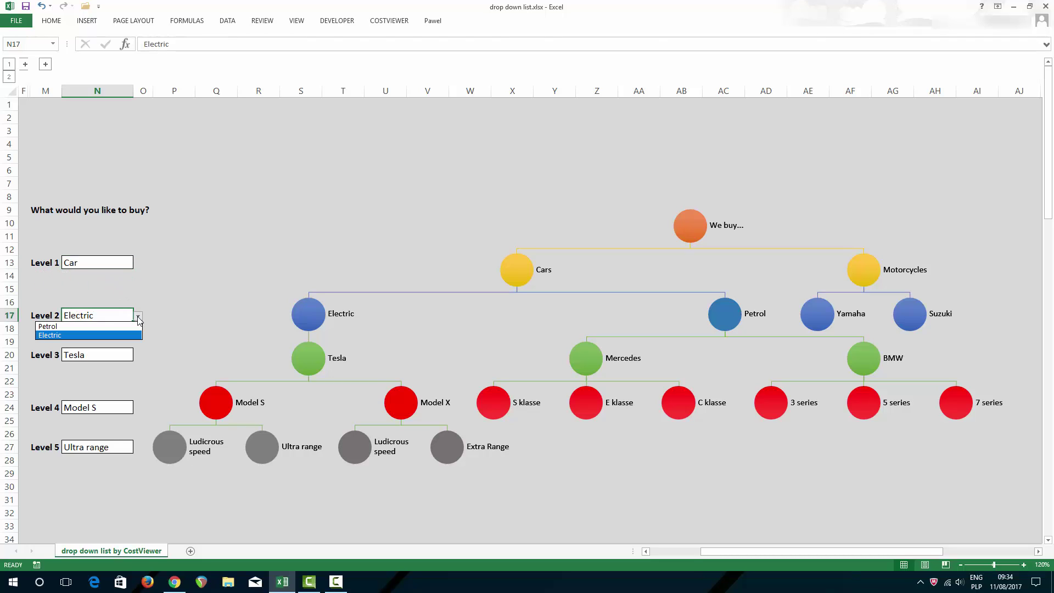
left_click(121, 326)
Choose Tesla from the Level 3 list and Model X from the Level 4 list.
left_click(126, 352)
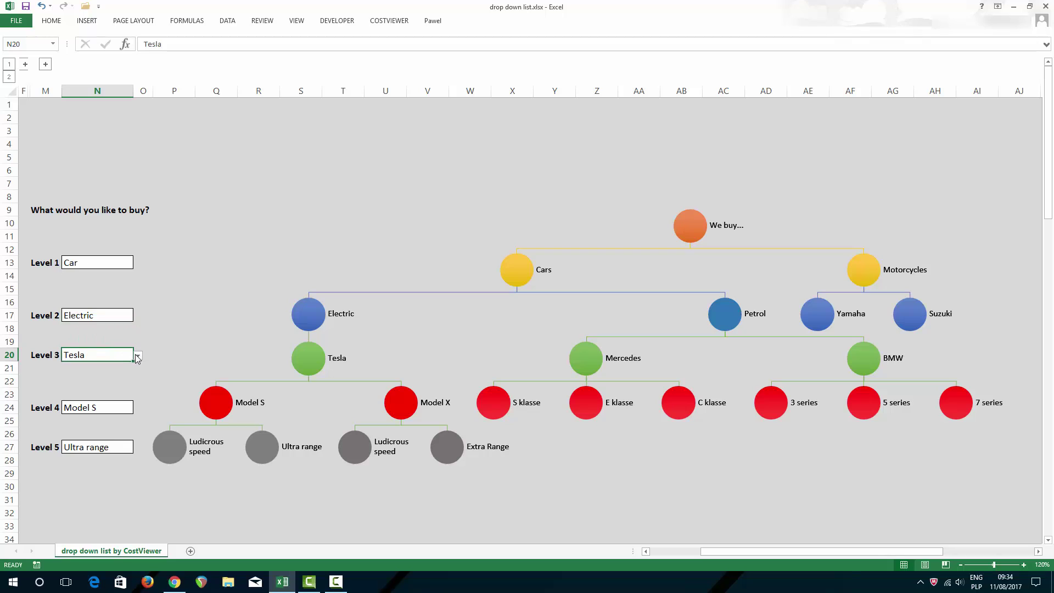
left_click(138, 357)
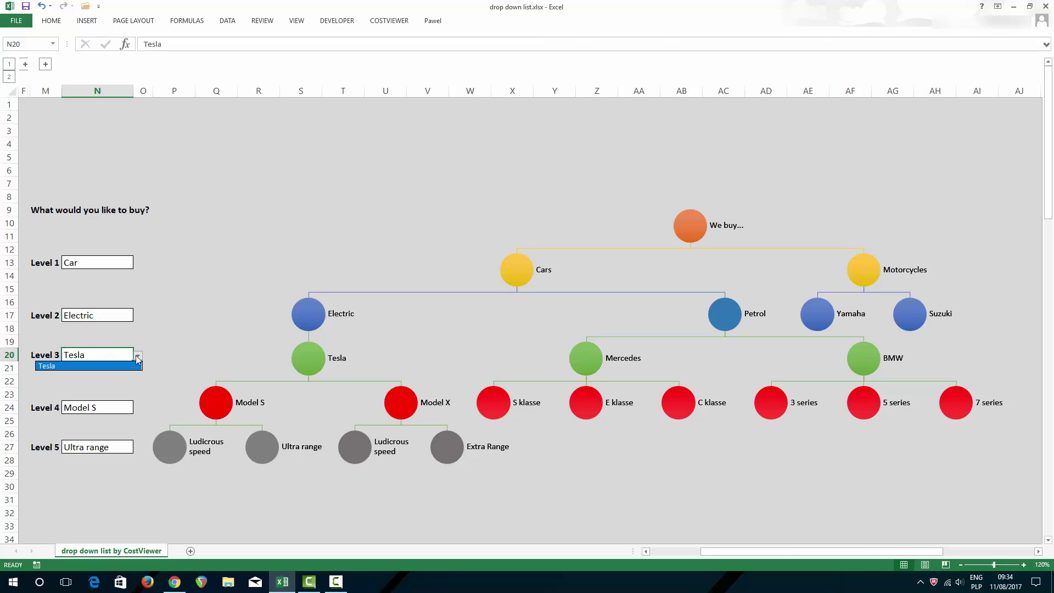
left_click(110, 365)
left_click(114, 409)
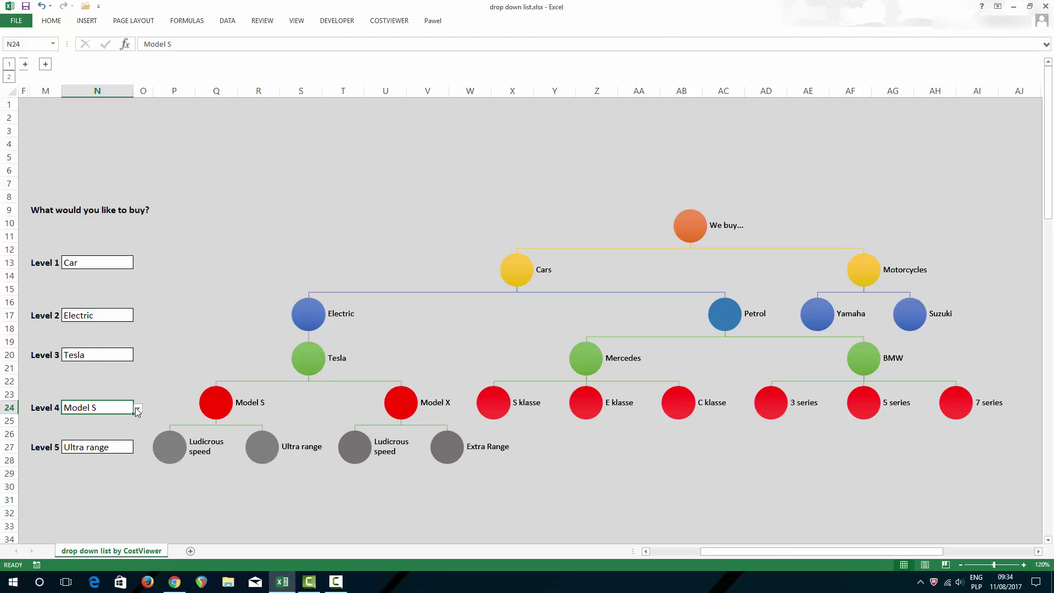
left_click(137, 410)
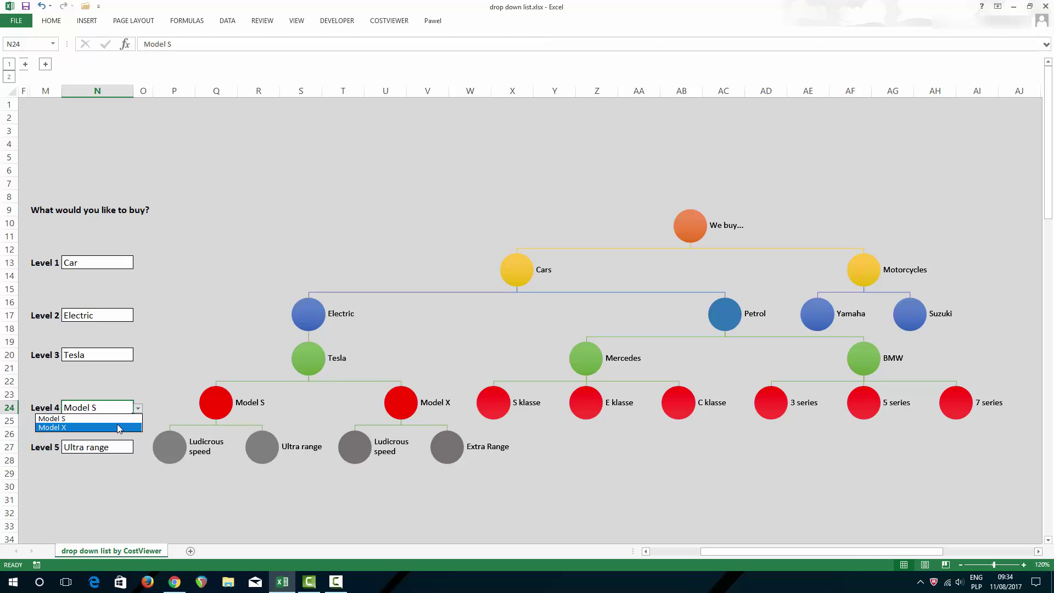
left_click(119, 427)
Set the Level 5 choice in cell N27 to Extra range.
left_click(117, 450)
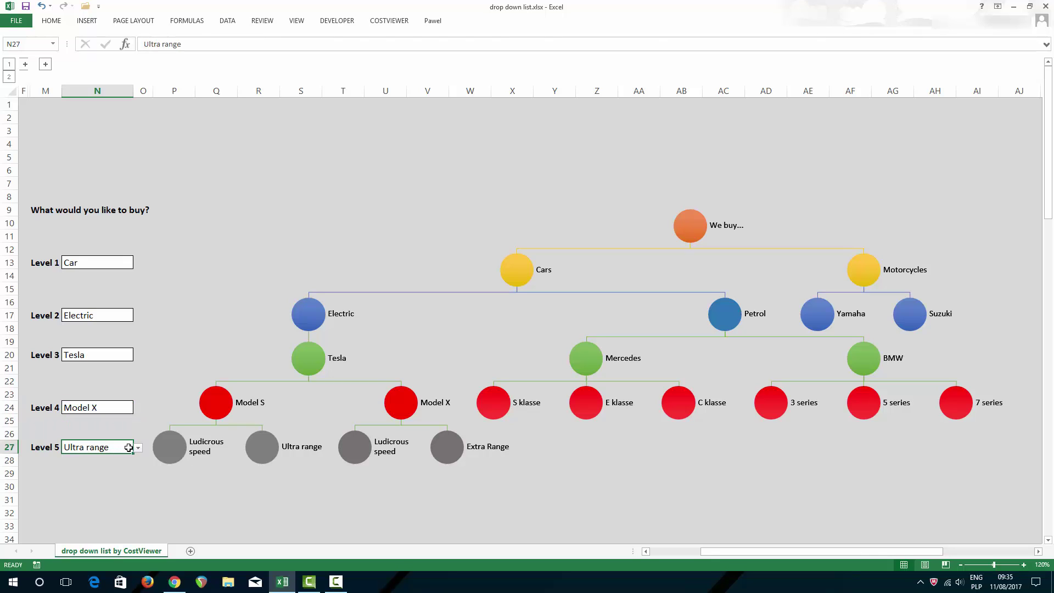
left_click(137, 449)
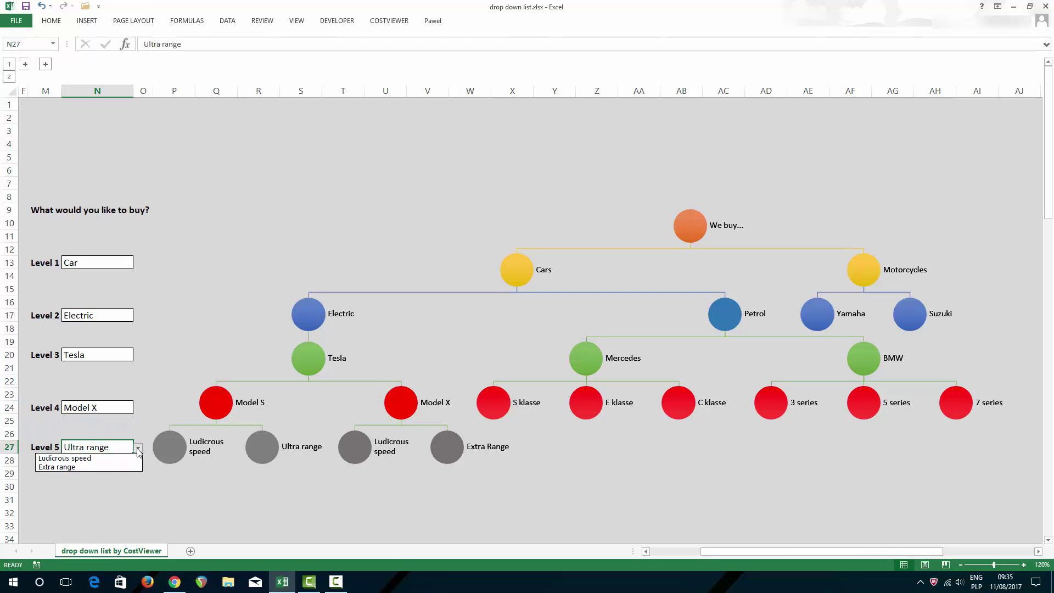
left_click(115, 466)
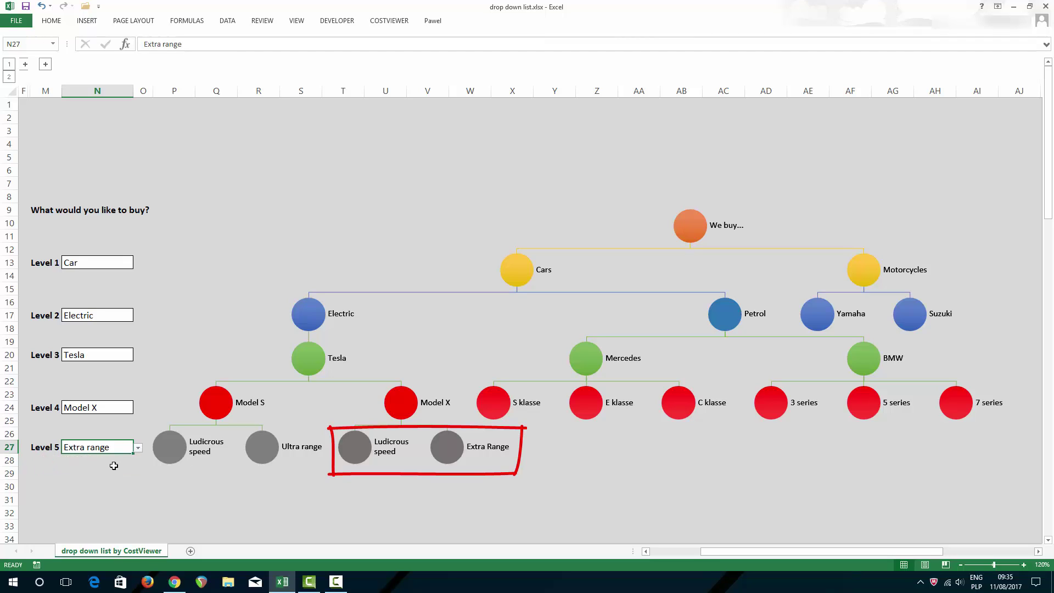
Switch Level 4 to Model S and pick Ultra range as the matching Level 5 option.
left_click(116, 407)
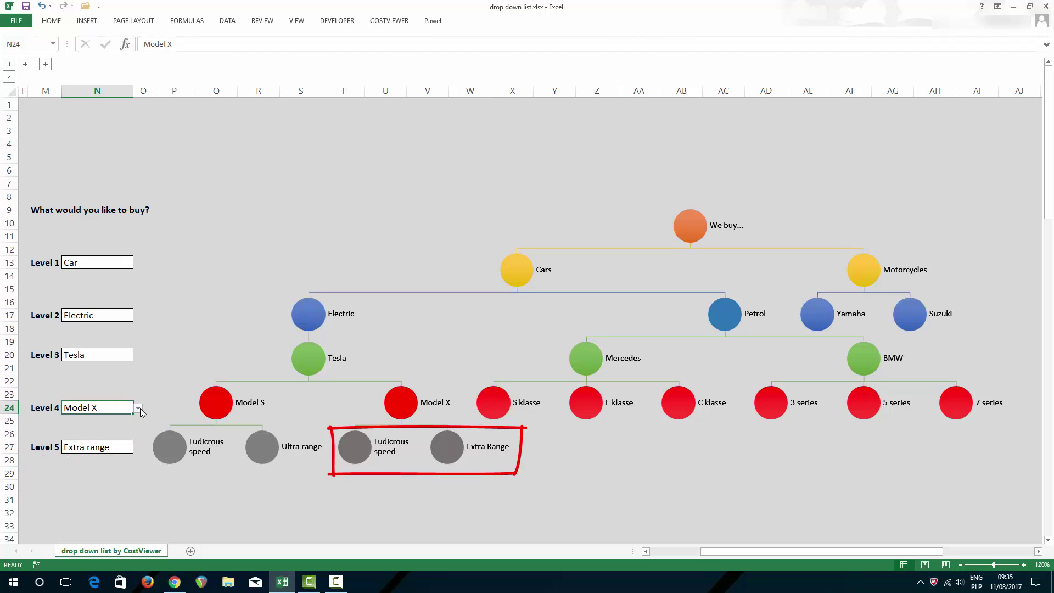
left_click(138, 408)
left_click(104, 419)
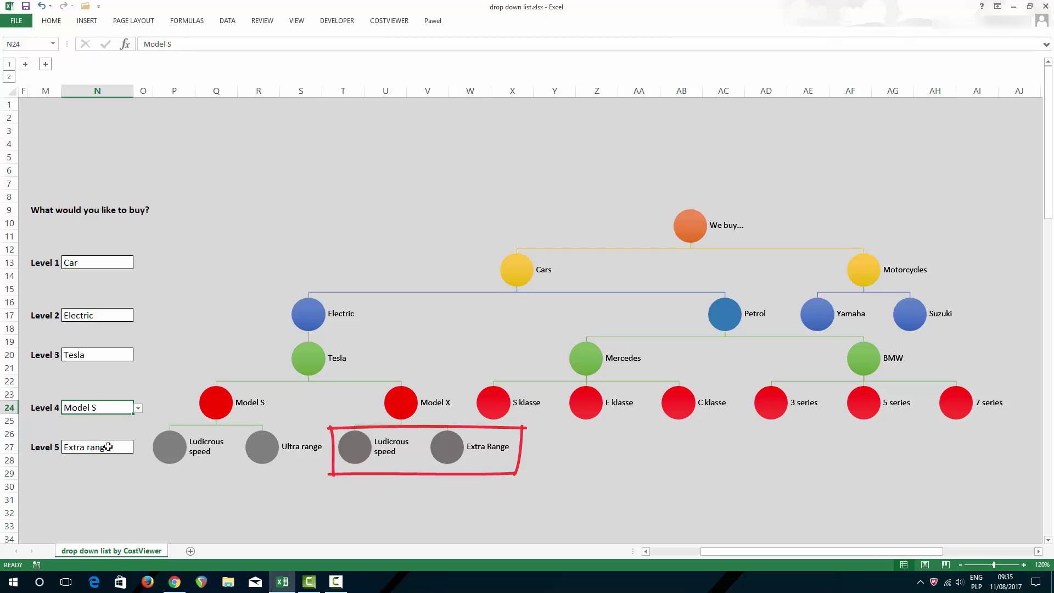
left_click(119, 447)
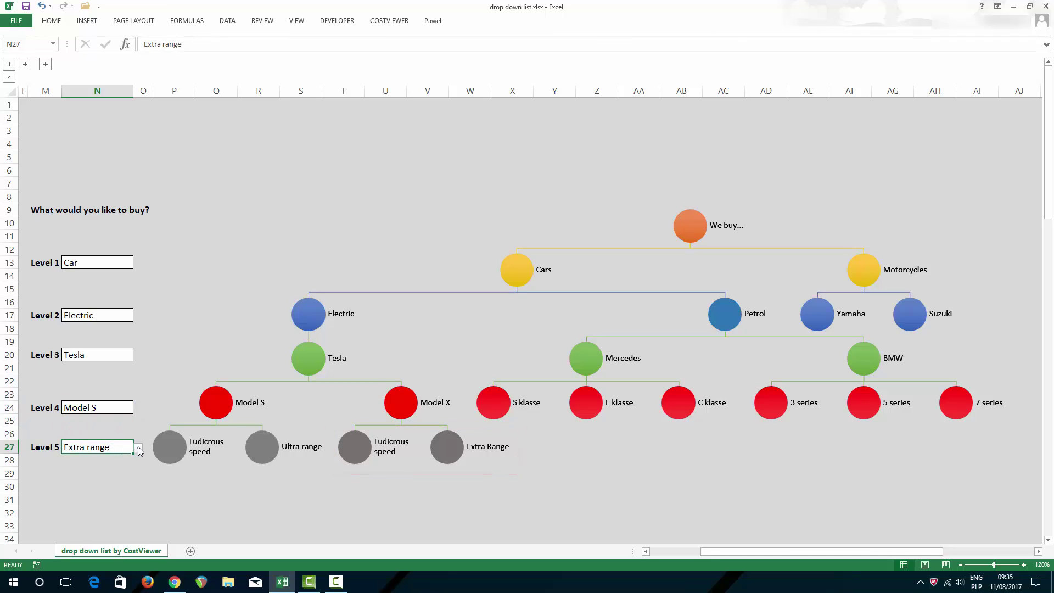
left_click(138, 448)
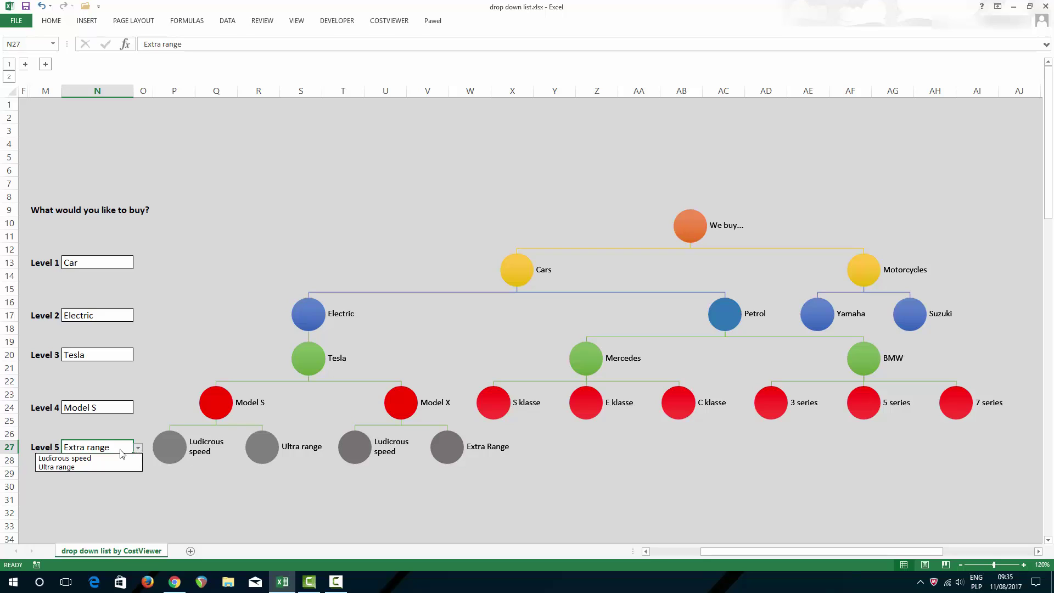
left_click(86, 466)
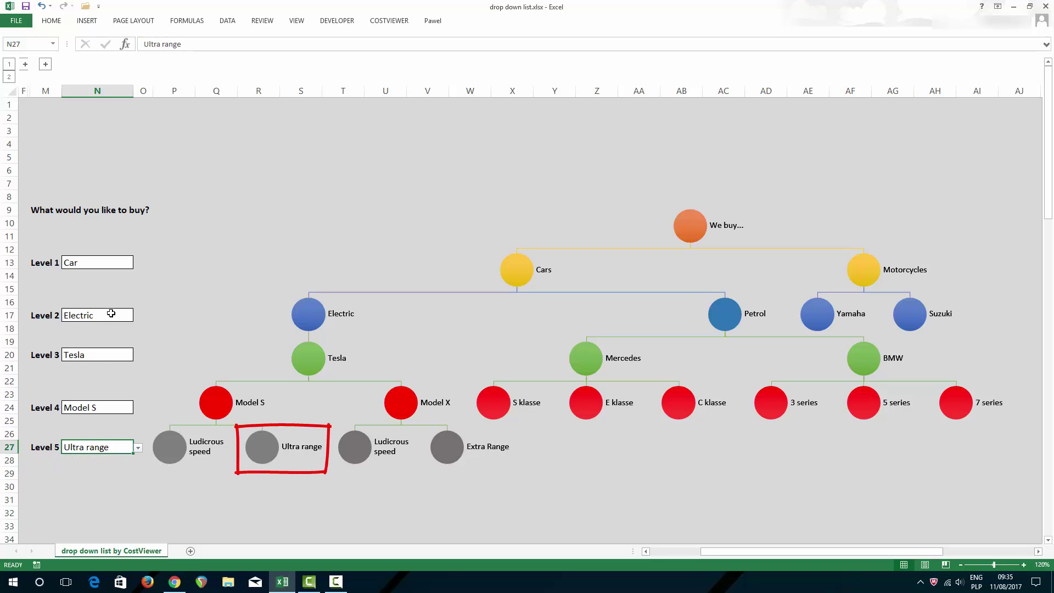
Switch Level 2 to Petrol and choose Mercedes for Level 3.
left_click(127, 318)
left_click(138, 316)
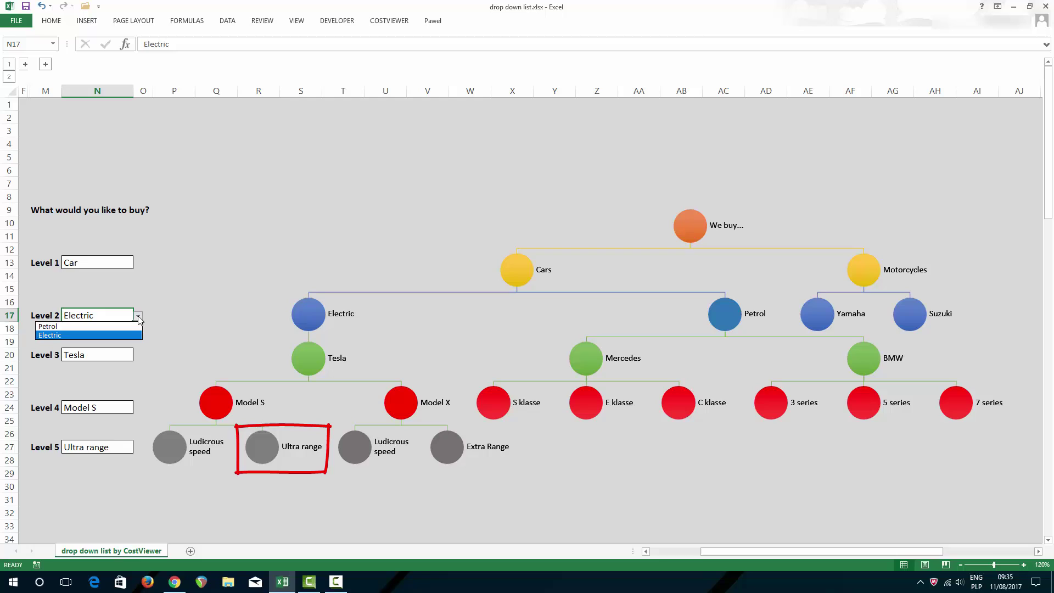
left_click(103, 328)
left_click(127, 354)
left_click(139, 355)
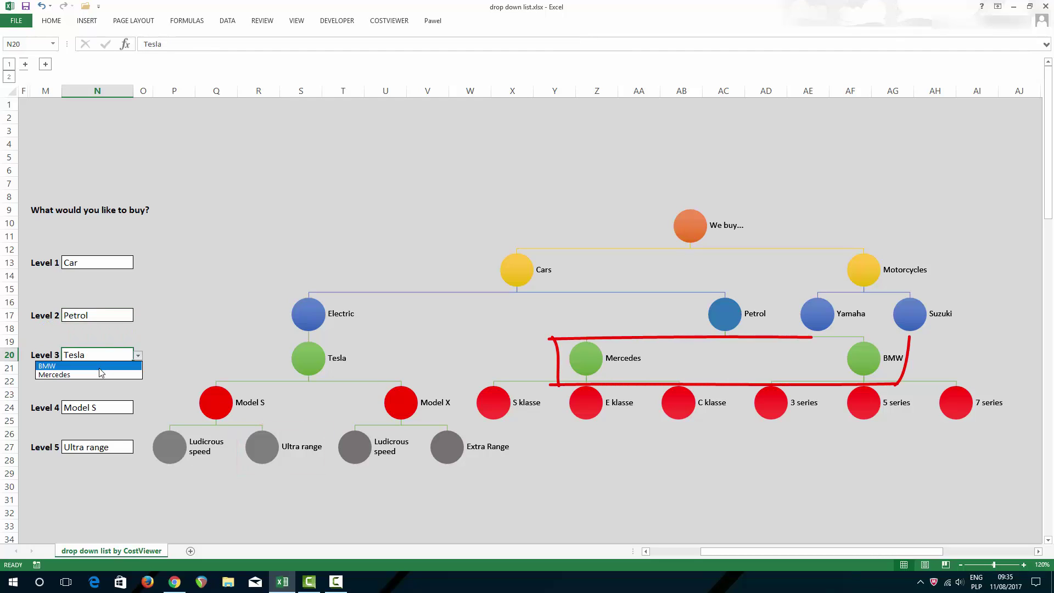
left_click(99, 376)
Choose E klasse for Level 4 and the 0 entry for Level 5.
left_click(101, 406)
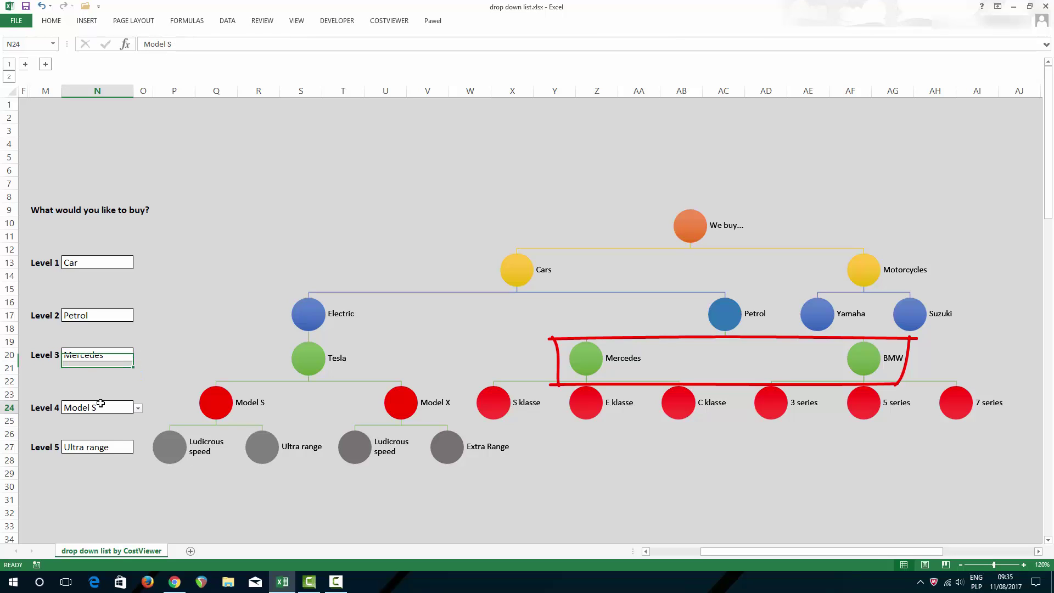
left_click(137, 409)
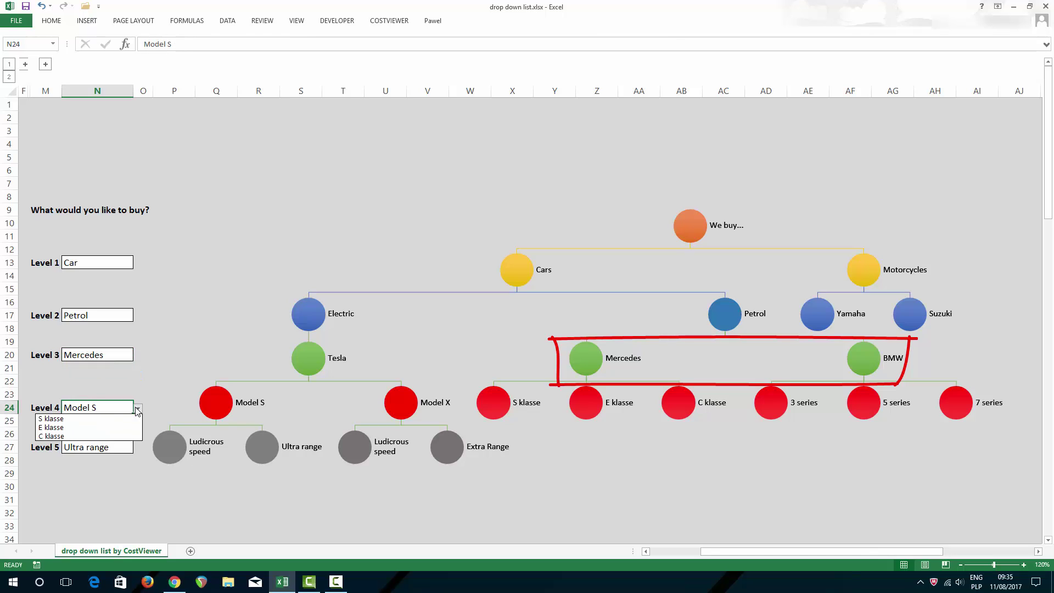
left_click(122, 433)
left_click(121, 447)
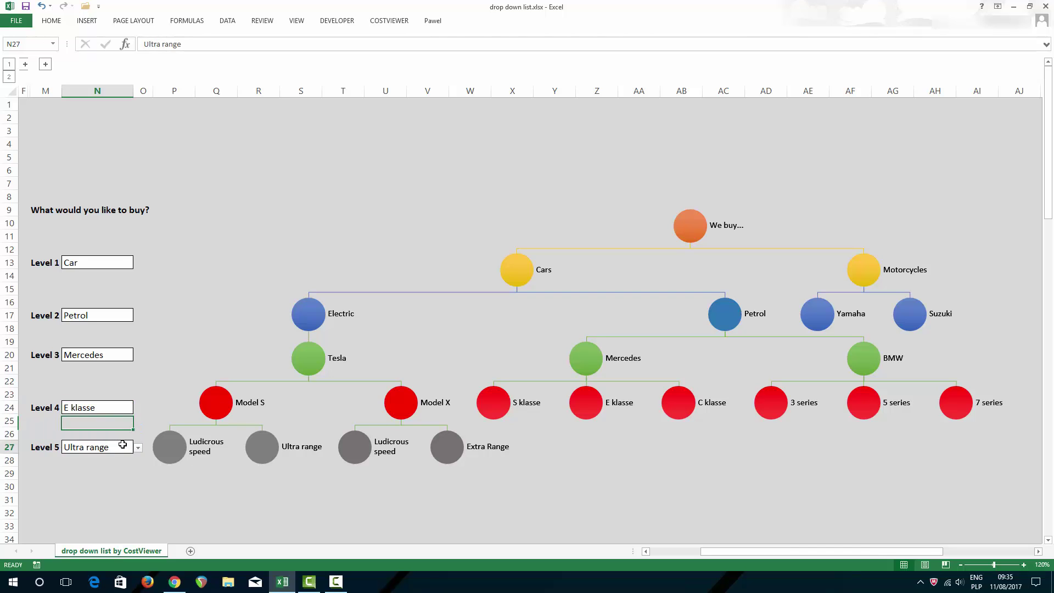
left_click(138, 447)
left_click(110, 458)
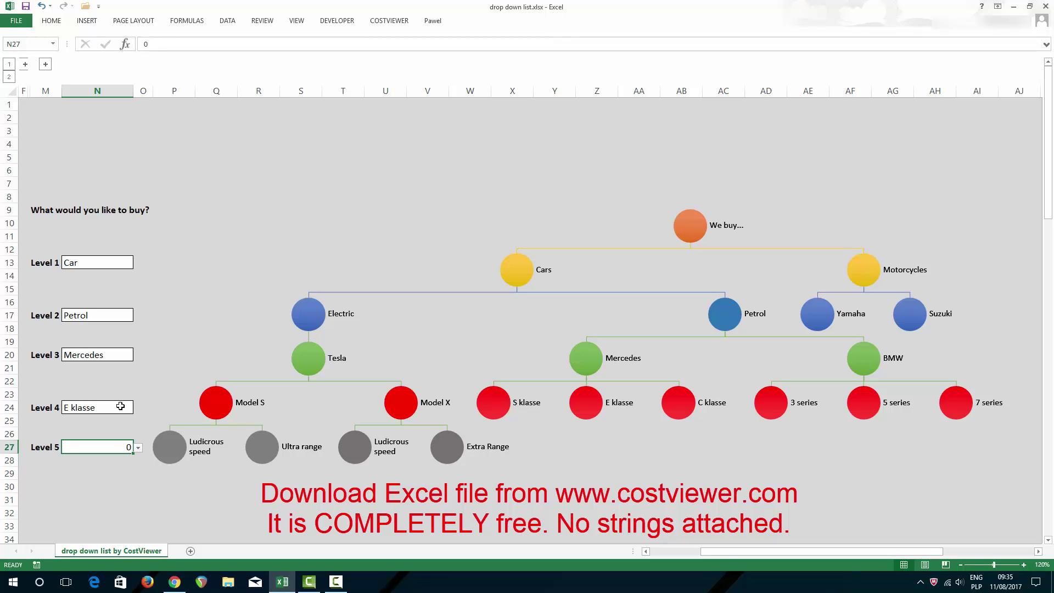
Switch Level 3 to BMW and choose 5 series for Level 4.
left_click_drag(129, 407, 90, 407)
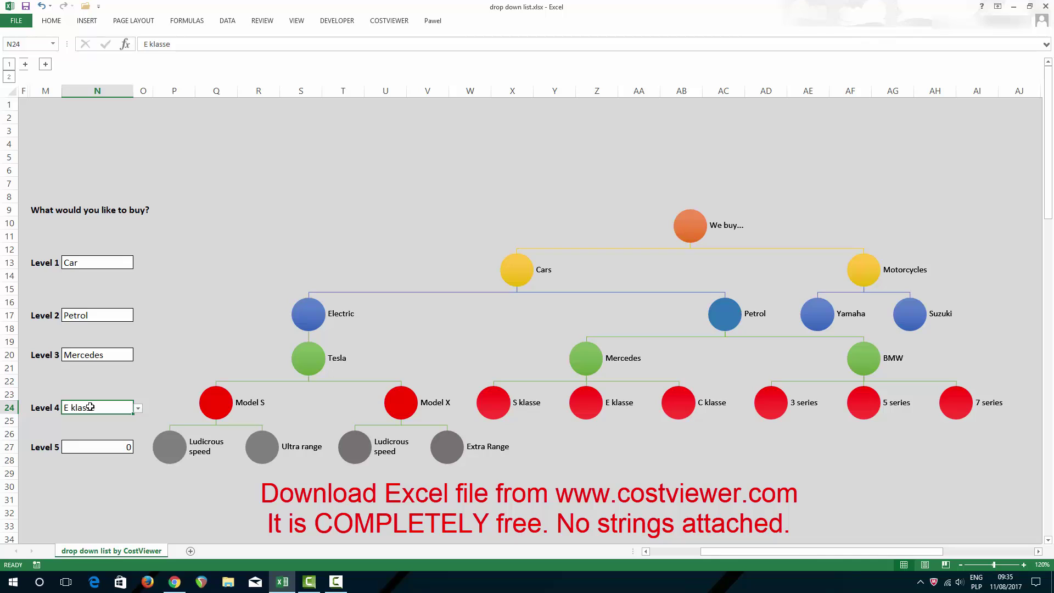
left_click(126, 355)
left_click(138, 355)
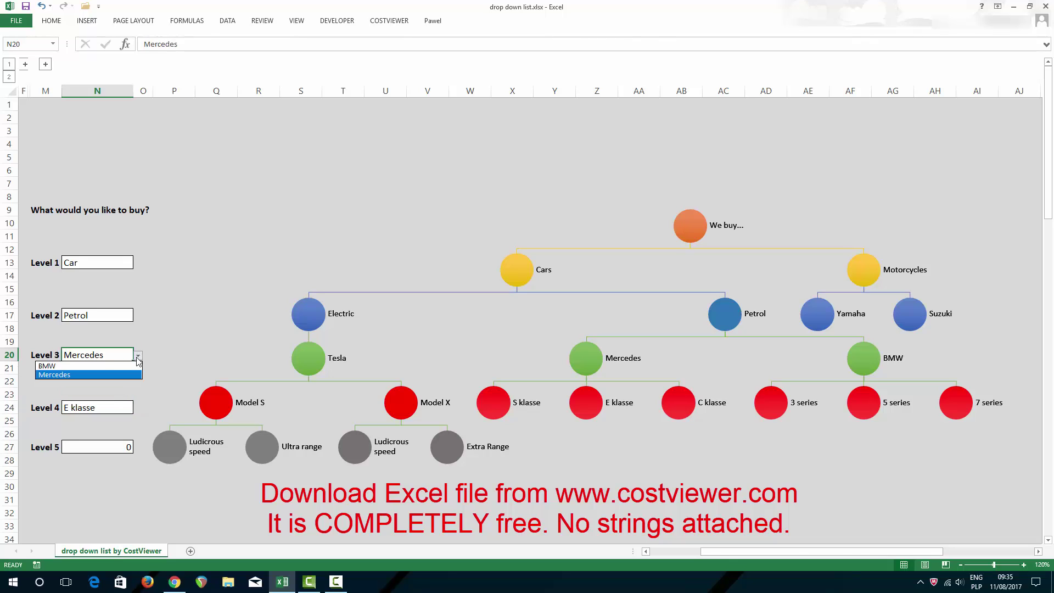
left_click(108, 365)
left_click(109, 406)
left_click(138, 409)
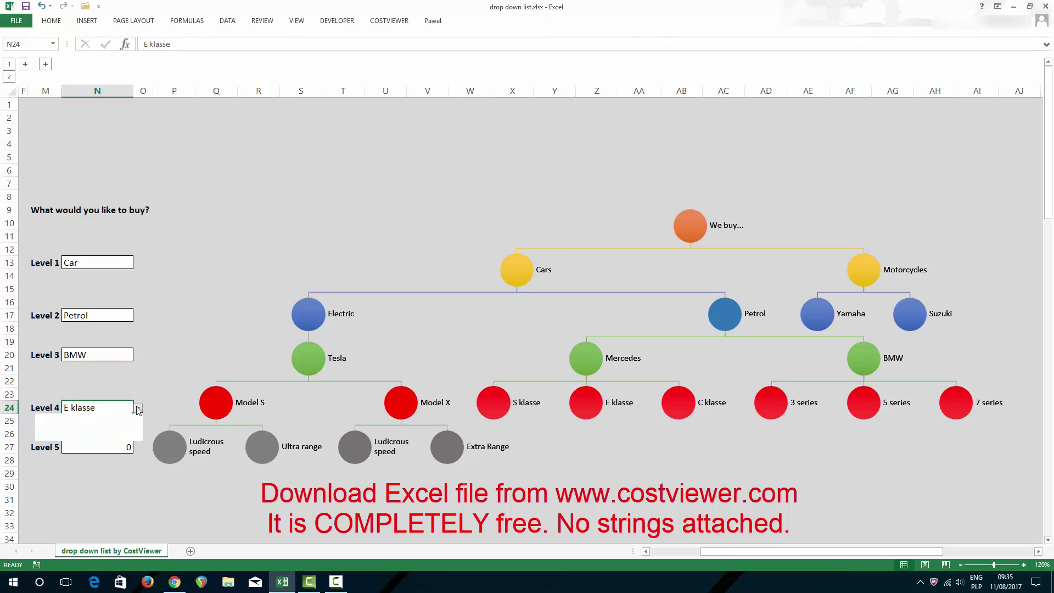
left_click(82, 425)
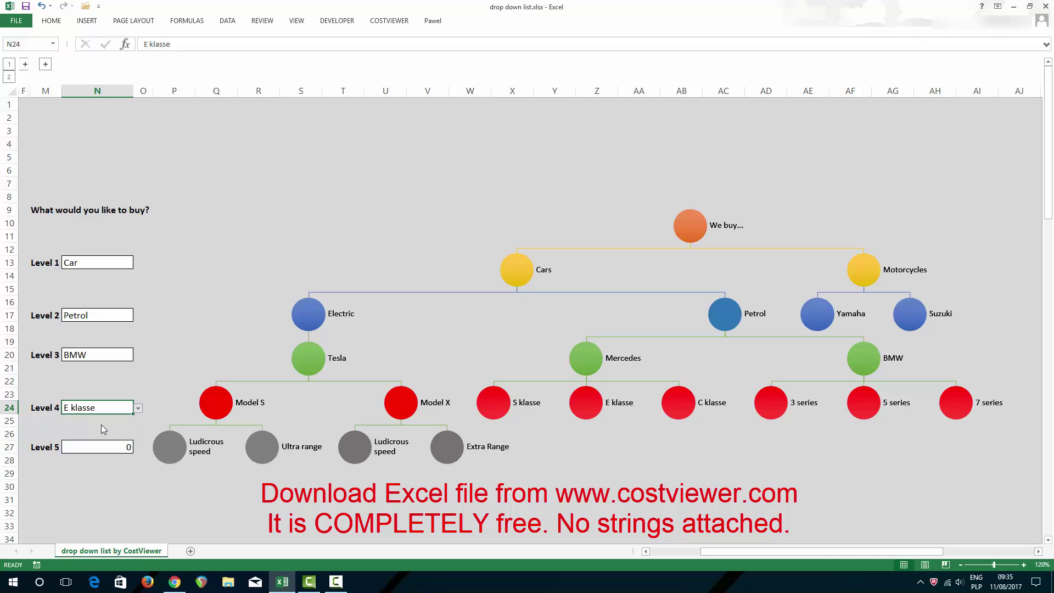
Switch Level 1 to Motorcycle and choose Yamaha for Level 2.
left_click(119, 259)
left_click(138, 263)
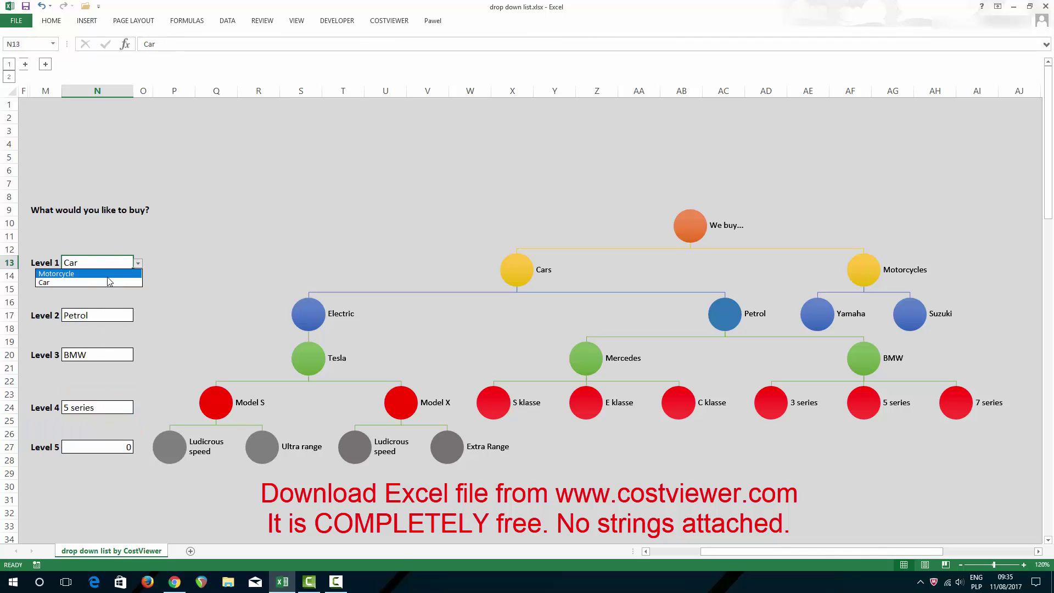
left_click(93, 273)
left_click(93, 314)
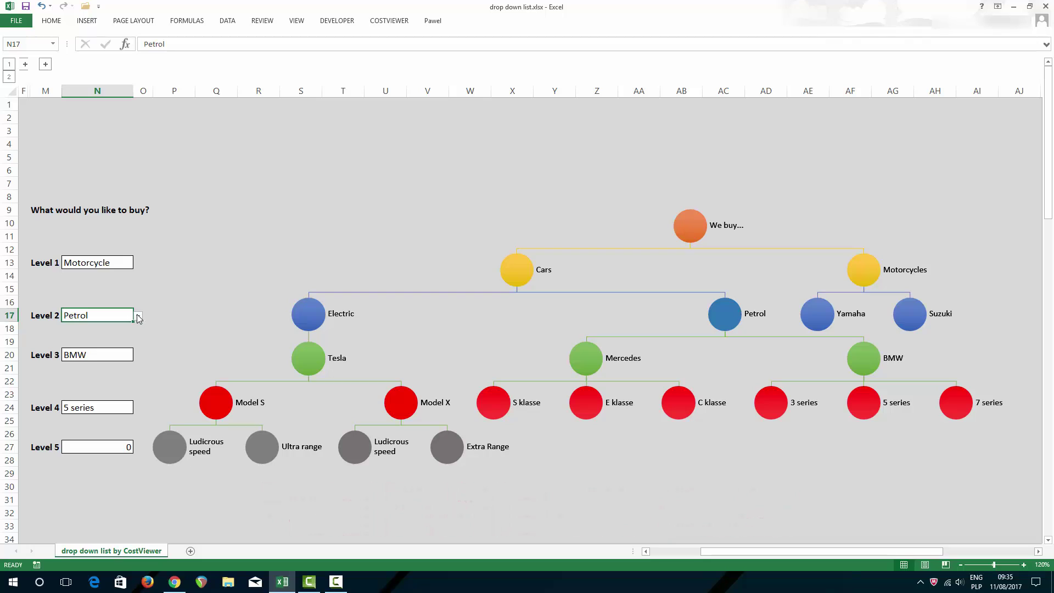
left_click(138, 316)
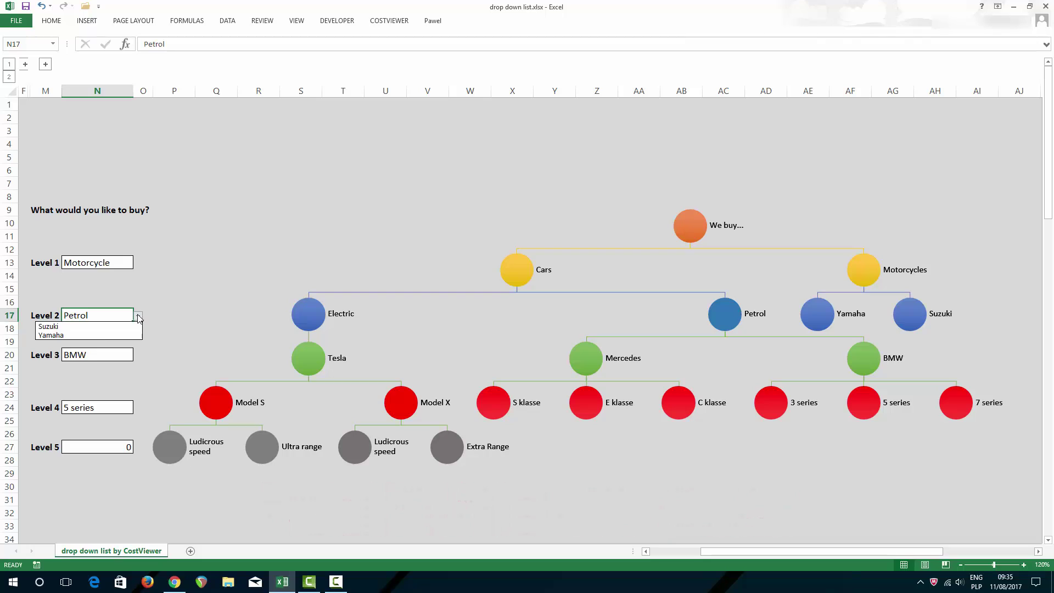
left_click(101, 336)
Set Level 3 to the 0 entry and pick the first entry offered in the Level 4 list.
left_click(117, 354)
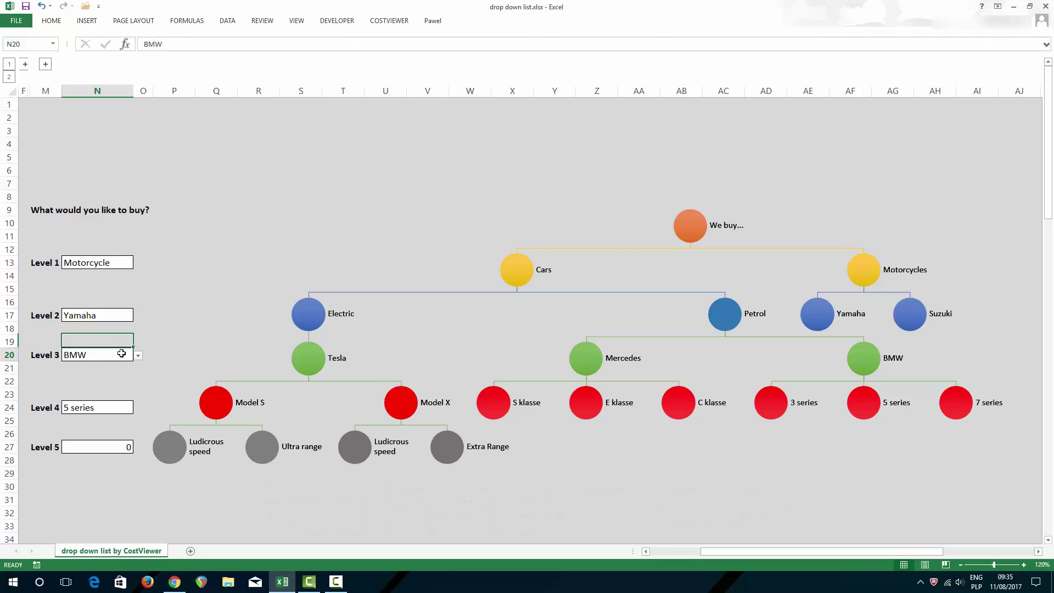
left_click(138, 357)
left_click(123, 366)
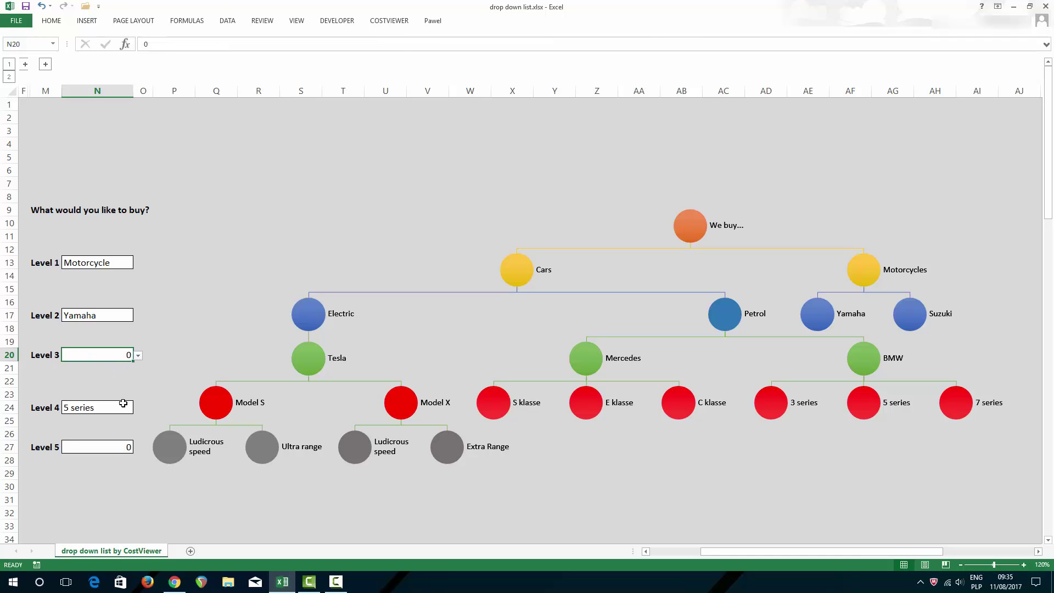
left_click(134, 409)
left_click(138, 409)
left_click(115, 422)
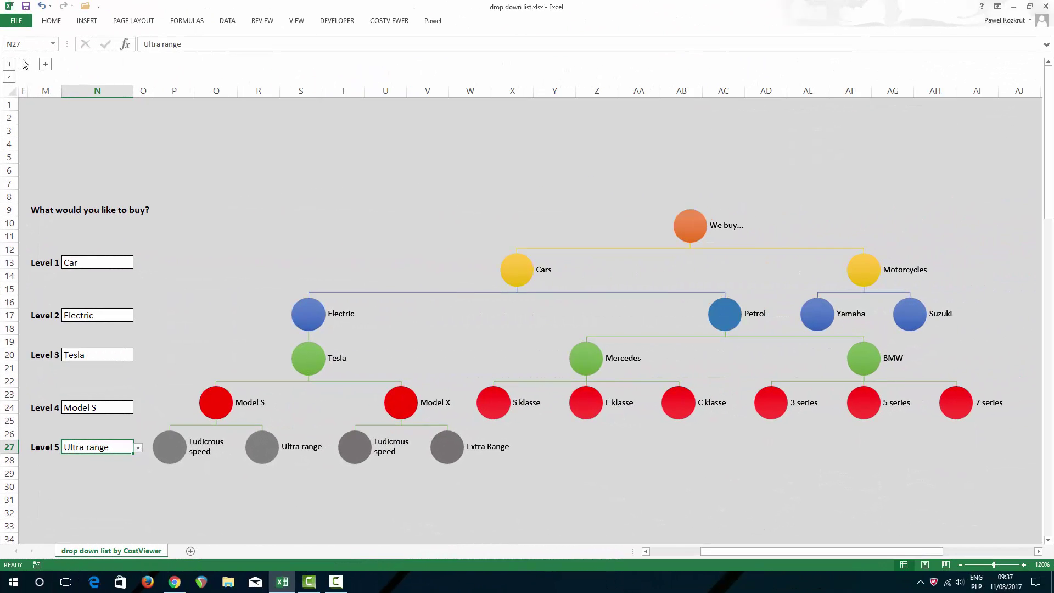
Expand the collapsed columns A to E and examine the source table of level combinations starting in cell A4.
left_click(25, 64)
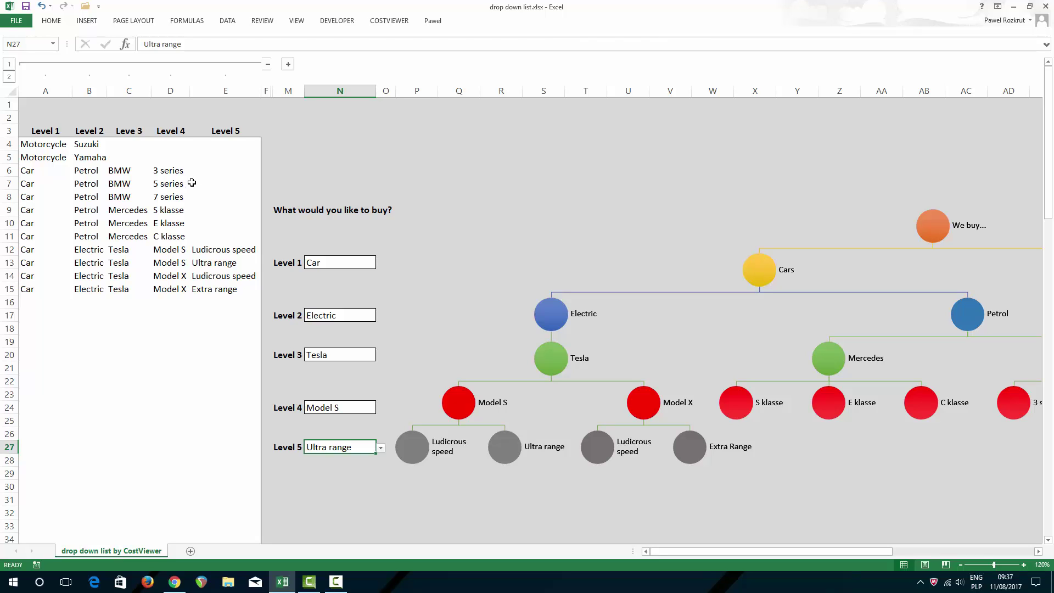
left_click_drag(47, 144, 263, 307)
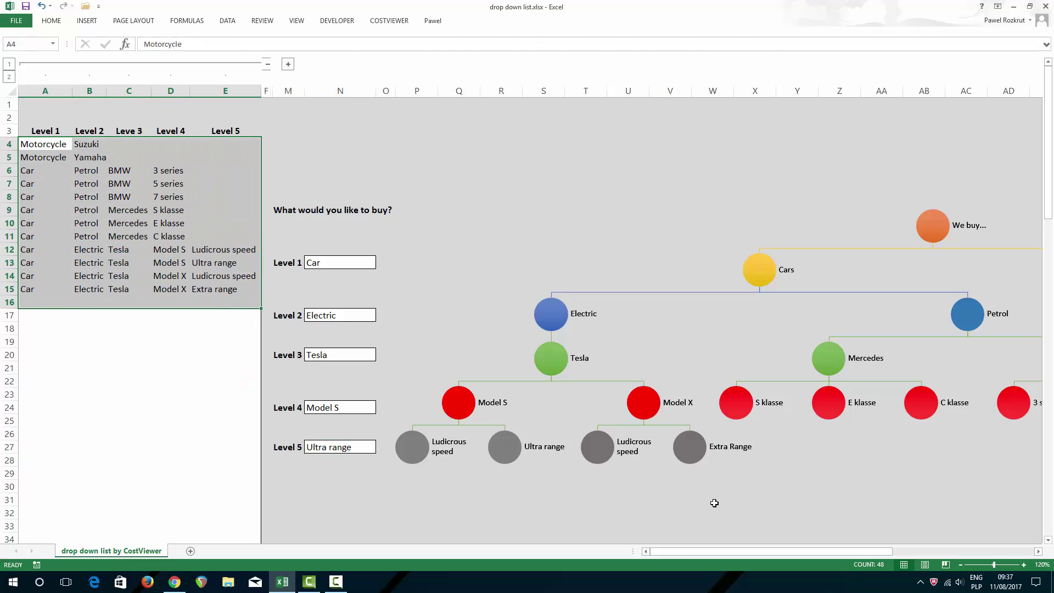
left_click(117, 174)
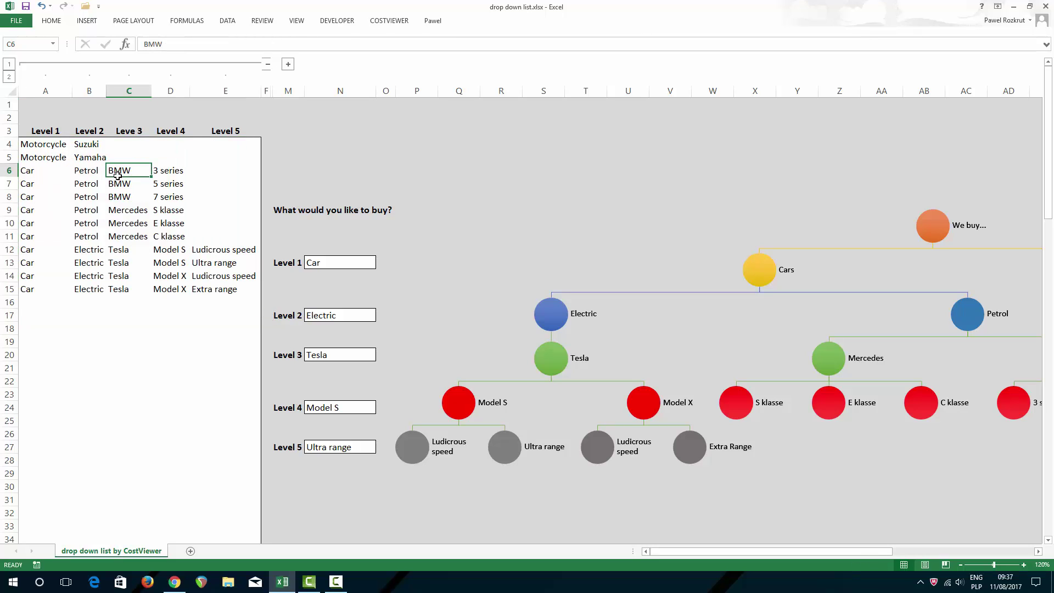
left_click(46, 144)
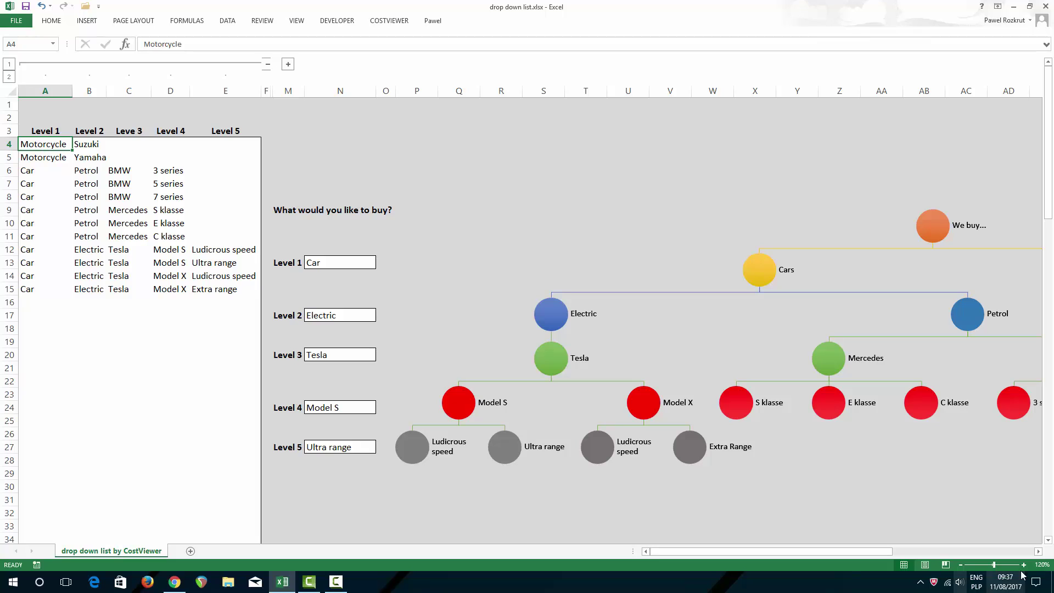
Zoom the sheet out to 100% and examine the Level 1 and Level 2 entries of the source table.
left_click(960, 565)
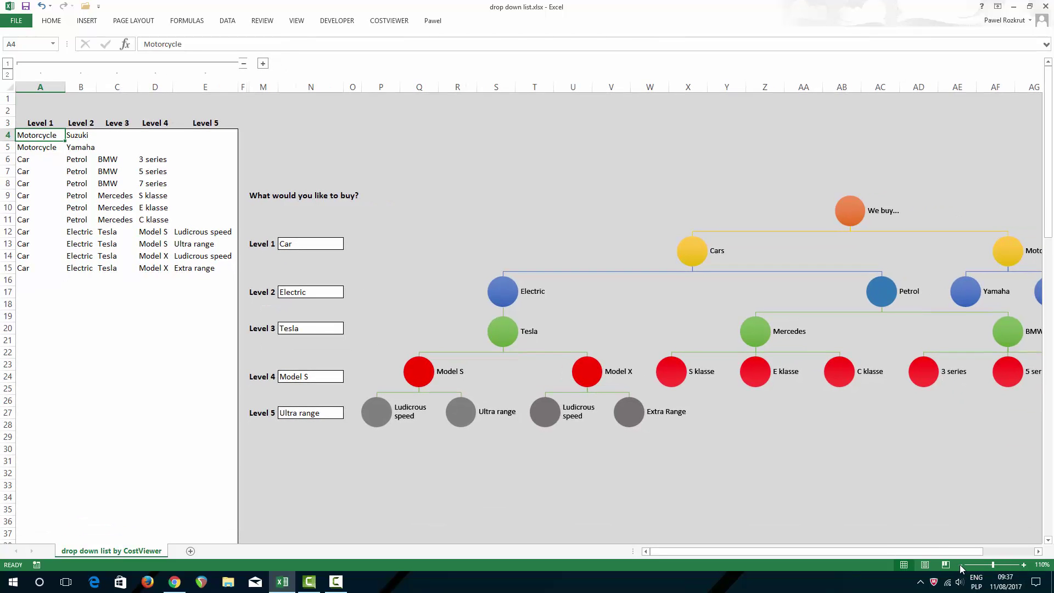
left_click(959, 565)
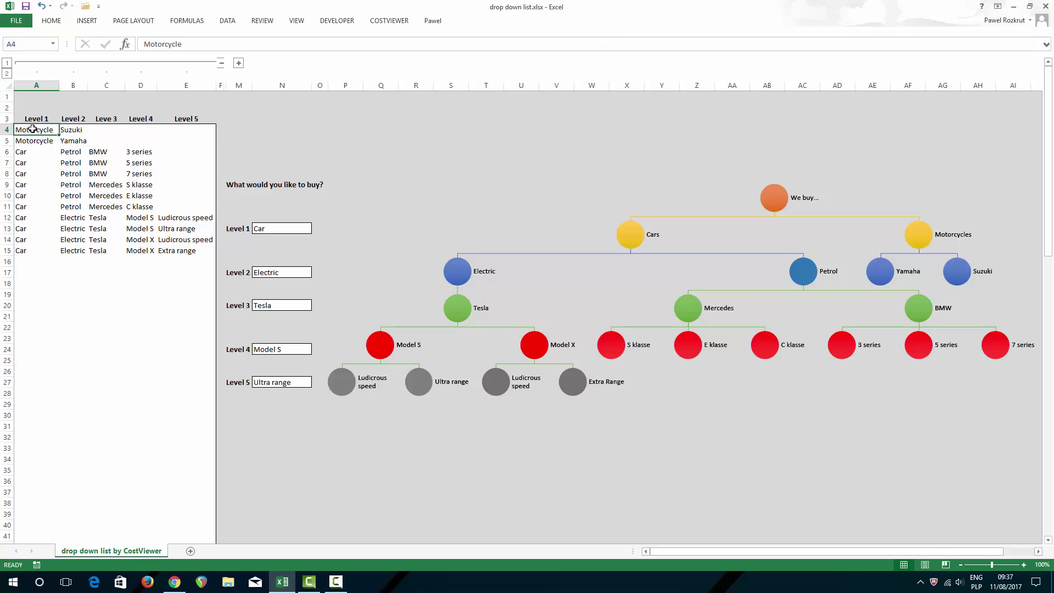
left_click_drag(70, 131, 40, 237)
left_click(33, 129)
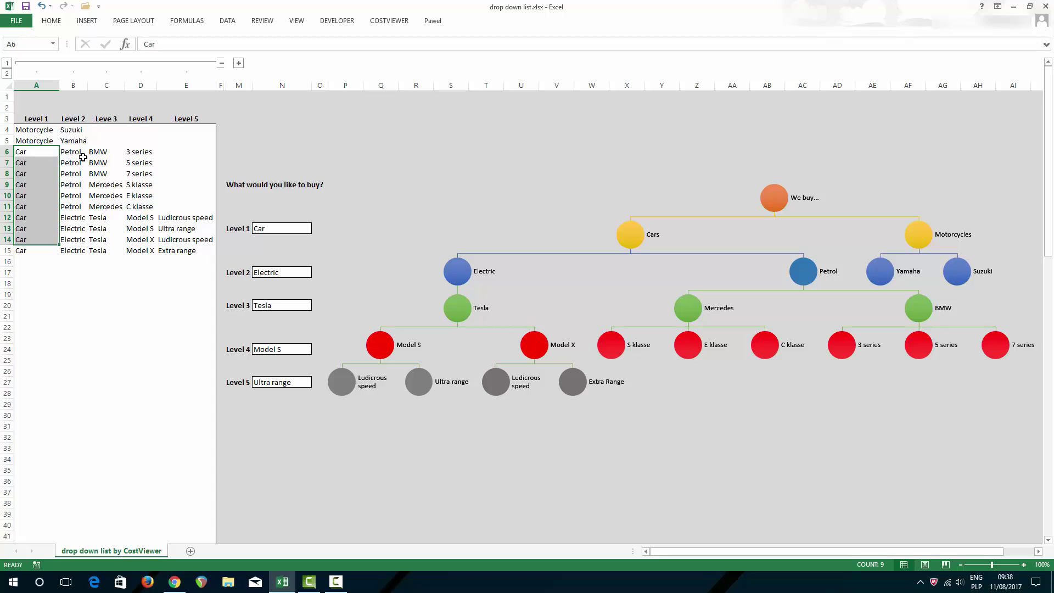
left_click(67, 217)
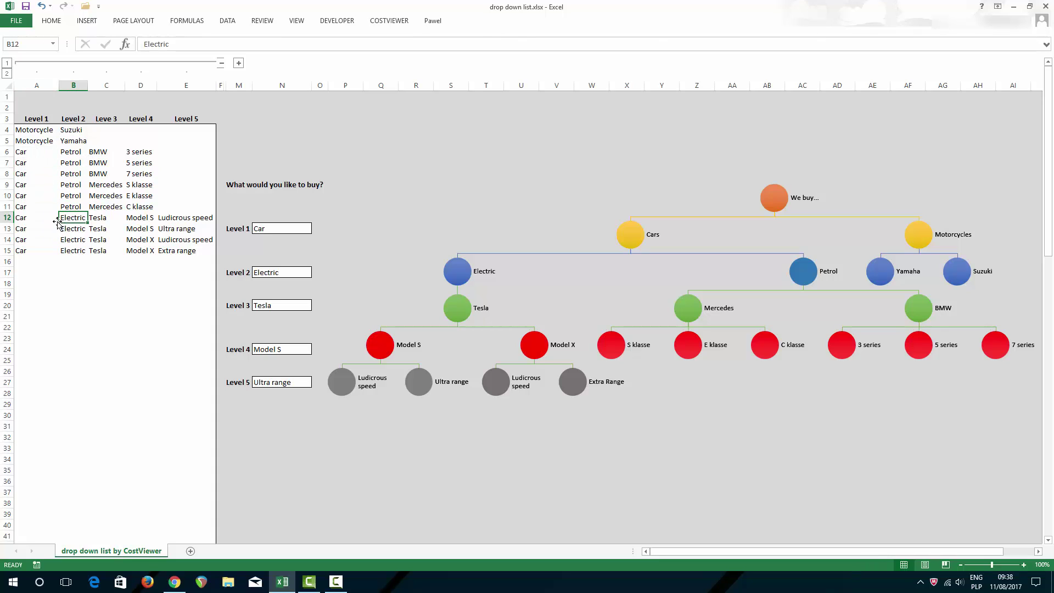
Examine the electric car combinations in A12:E15, going through their levels from Car to the Level 5 options.
left_click_drag(23, 220, 183, 249)
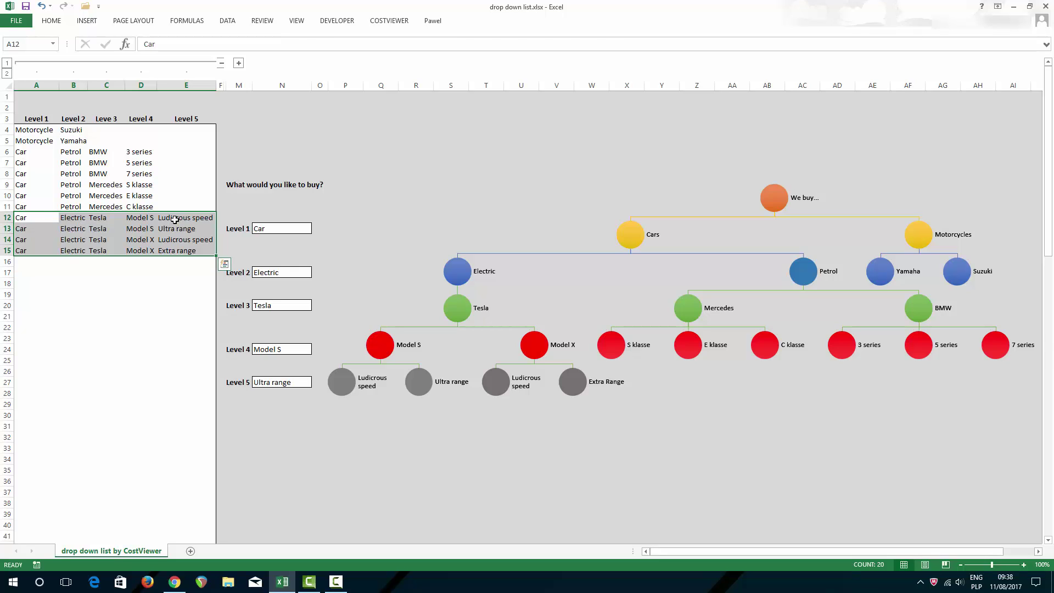
left_click_drag(174, 218, 40, 251)
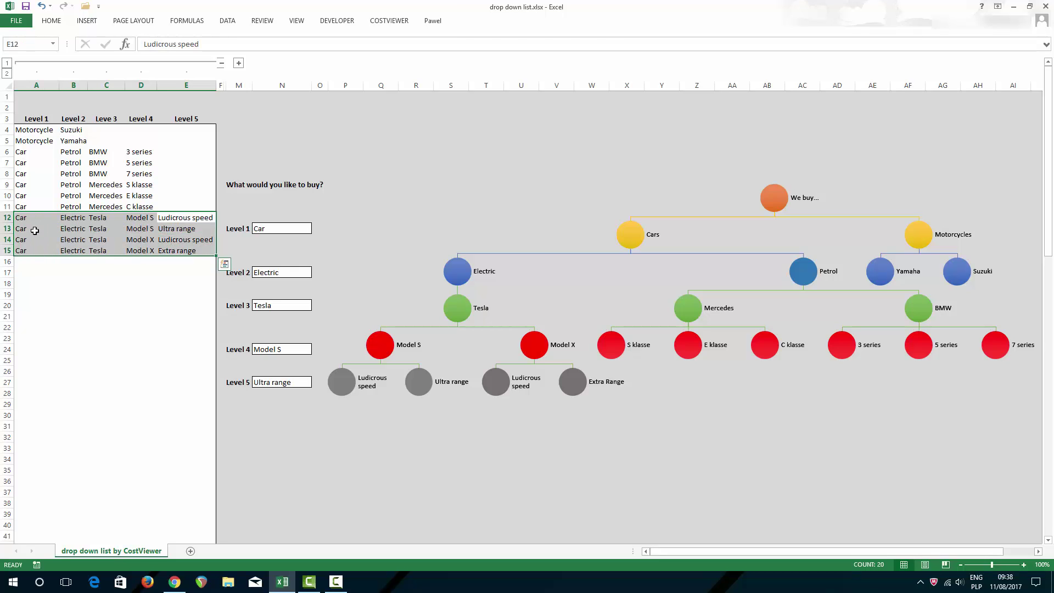
left_click(29, 219)
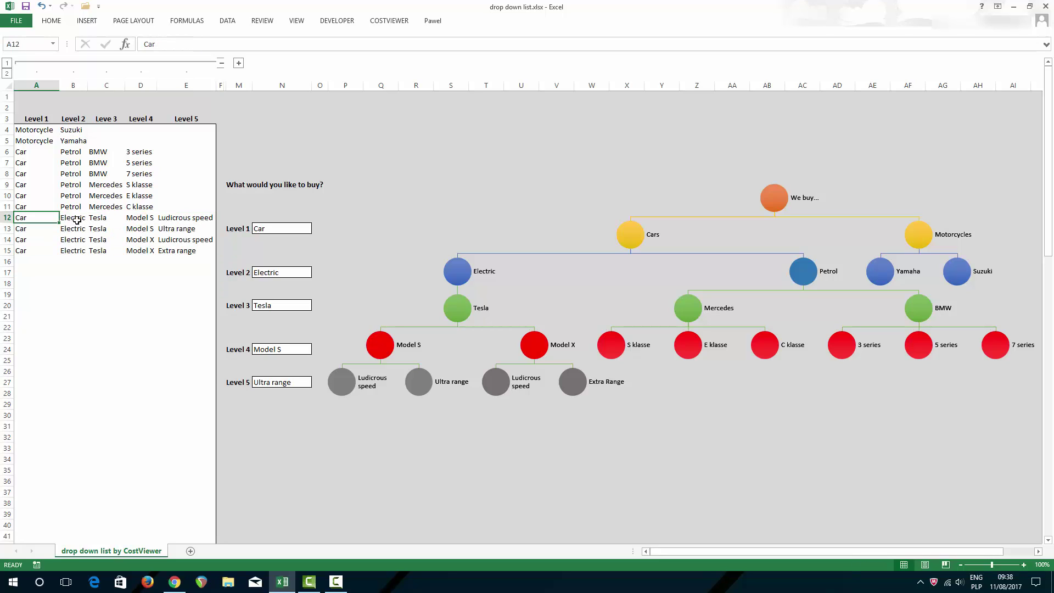
left_click(94, 219)
left_click(135, 219)
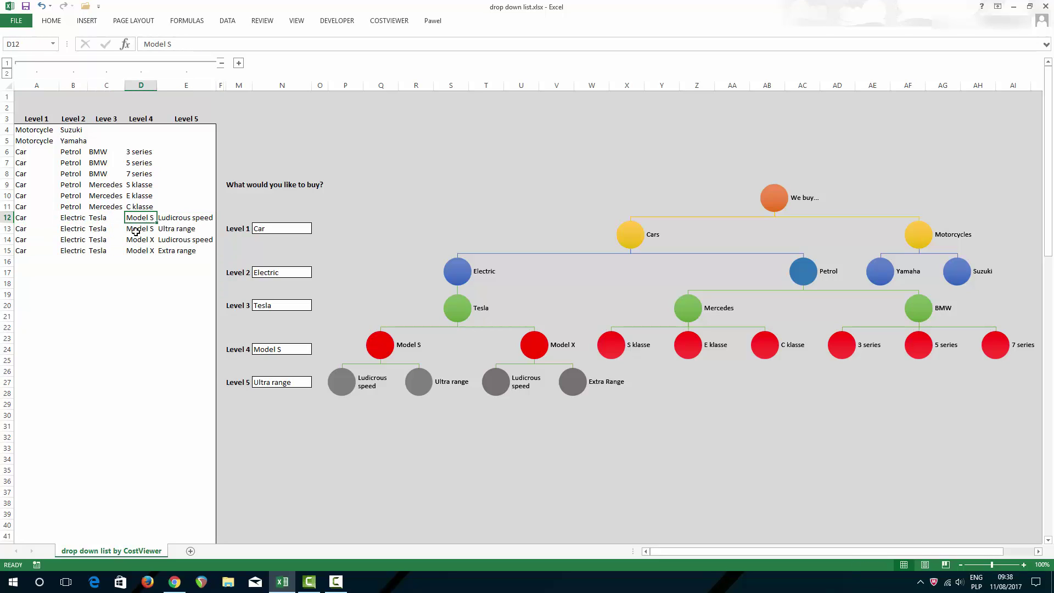
left_click(136, 239)
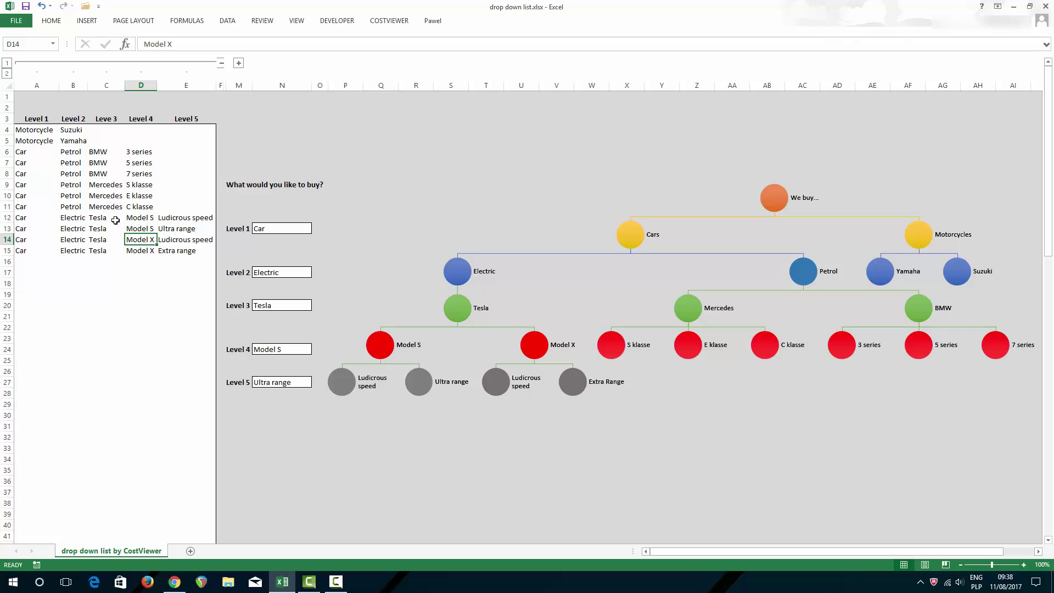
left_click(164, 219)
left_click(164, 228)
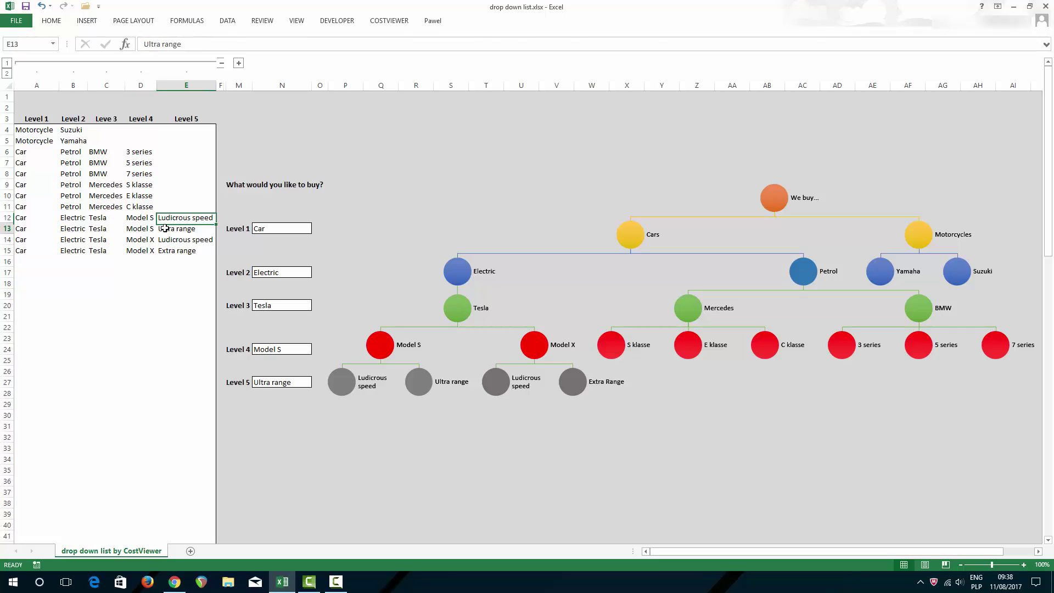
left_click(164, 239)
left_click(165, 250)
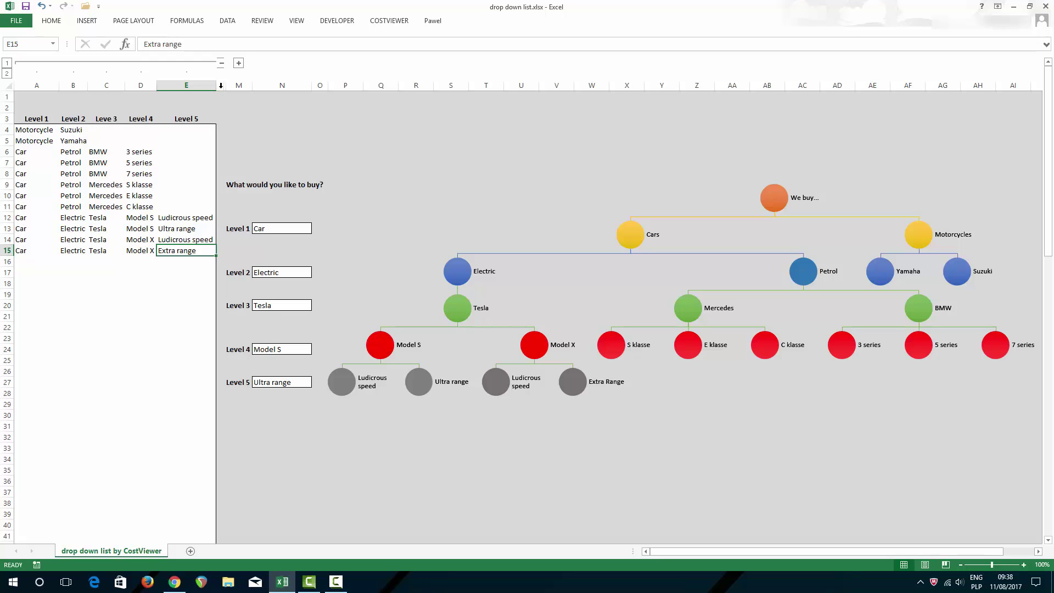
Expand the collapsed columns G to L and examine the Level 1 unique-list formula in G4, its comment and source column A.
left_click(237, 64)
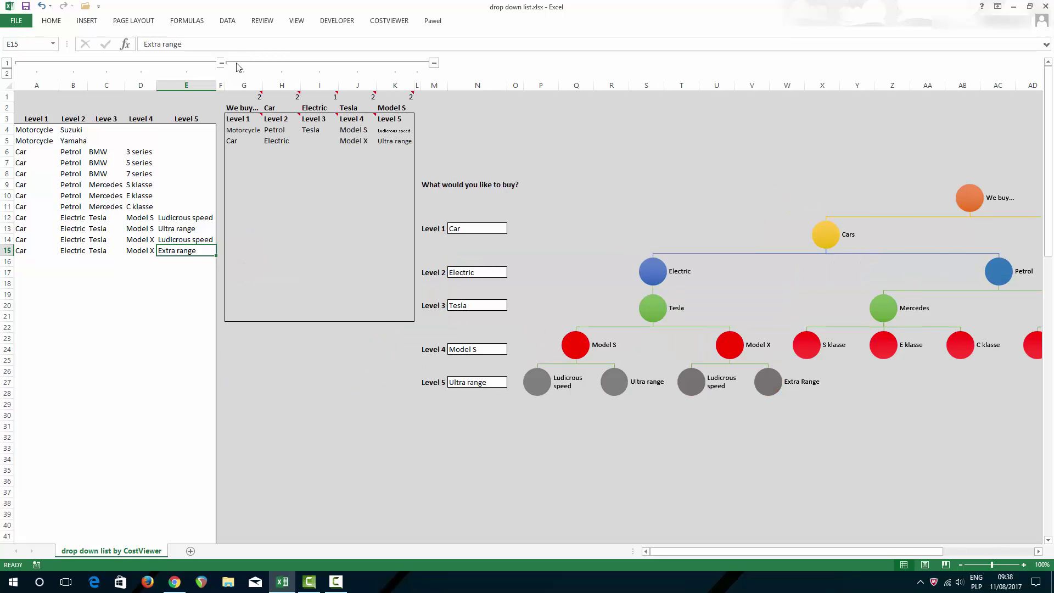
left_click(235, 117)
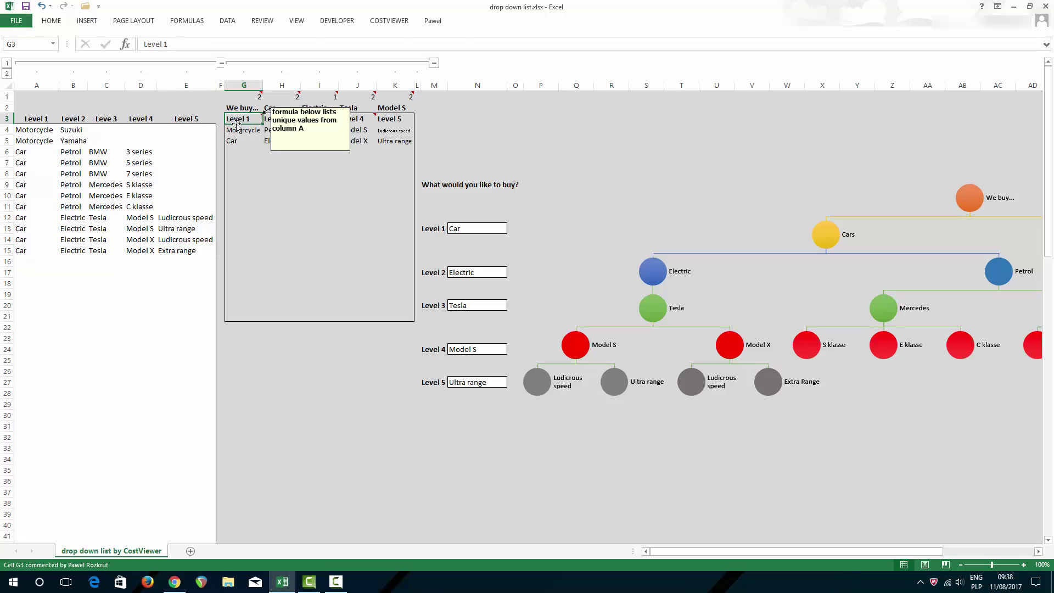
left_click(235, 140)
left_click(235, 173)
left_click_drag(235, 130, 244, 317)
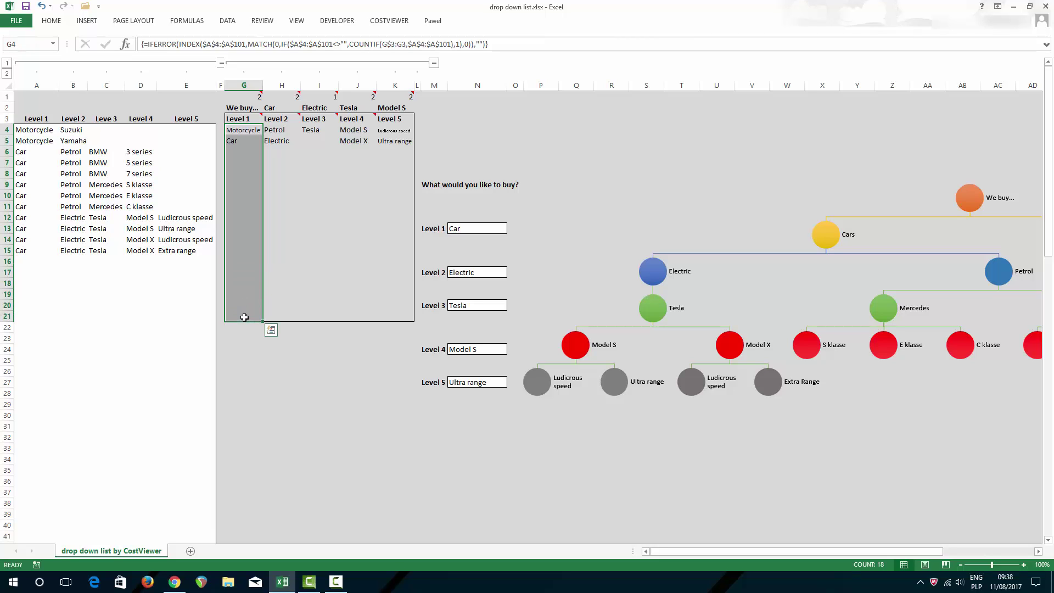
left_click(237, 130)
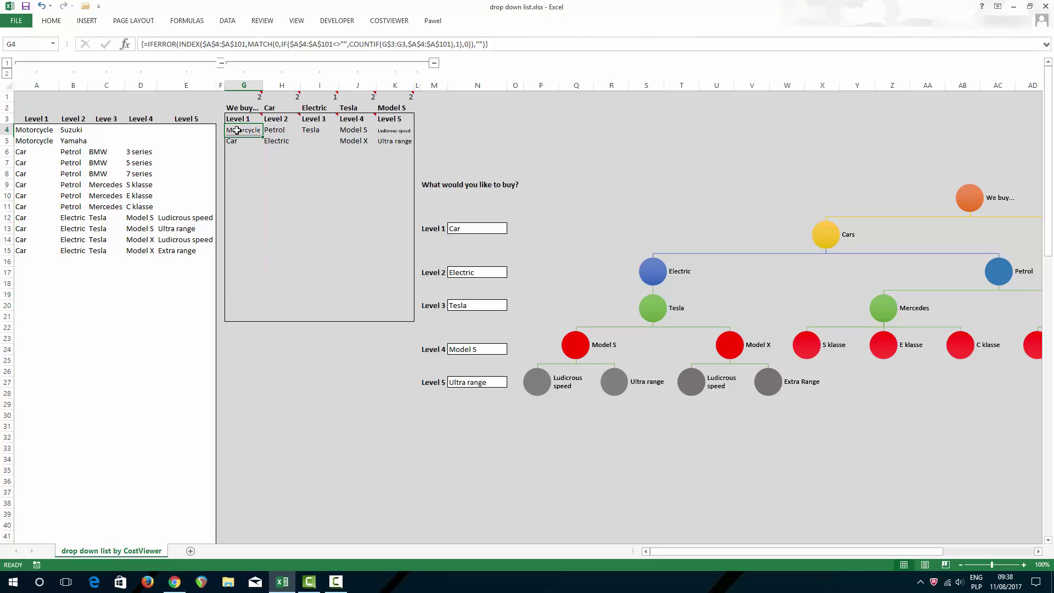
mouse_move(242, 118)
left_click_drag(29, 126, 33, 246)
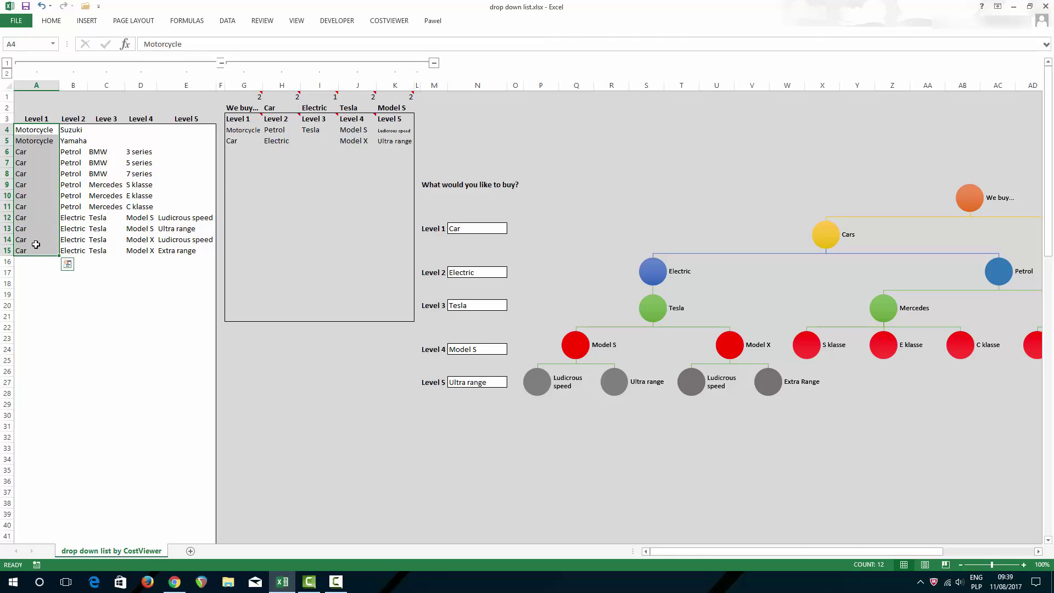
left_click(242, 132)
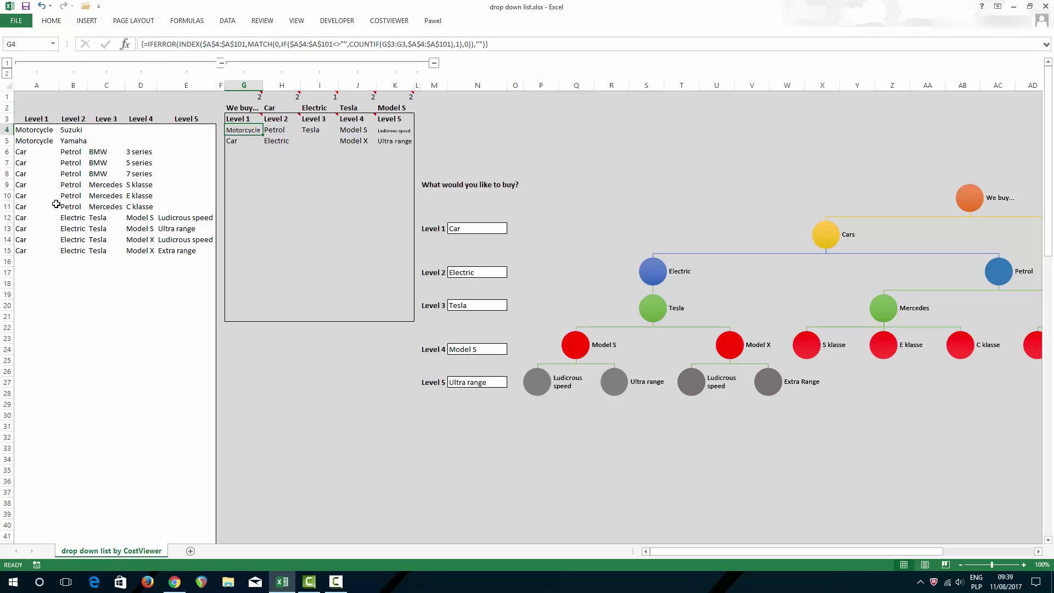
Add the test entries Cars in A16 and motorcycles in A17 to the Level 1 source column.
left_click(36, 202)
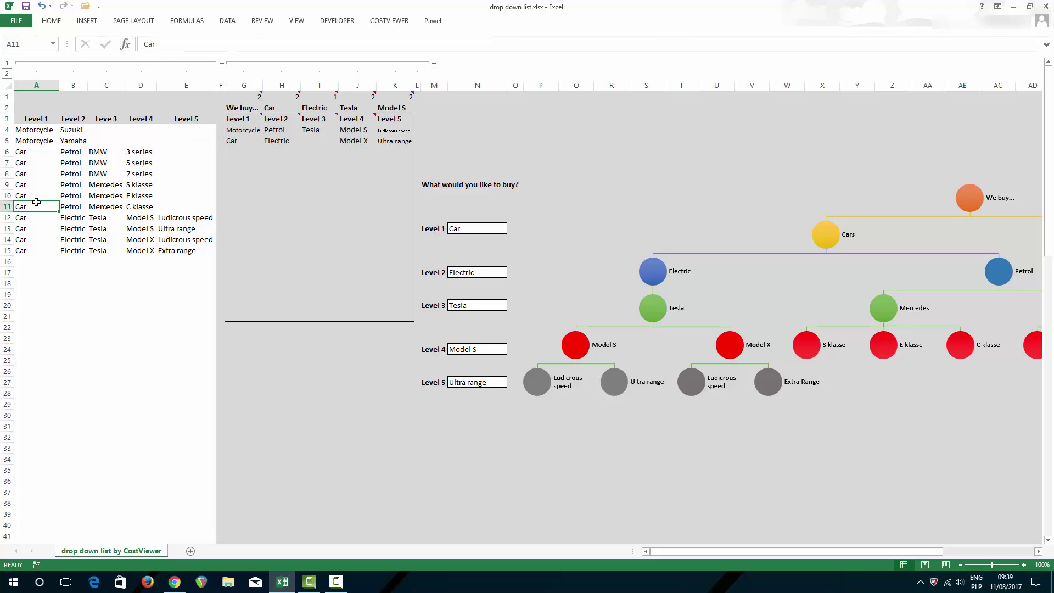
left_click(34, 261)
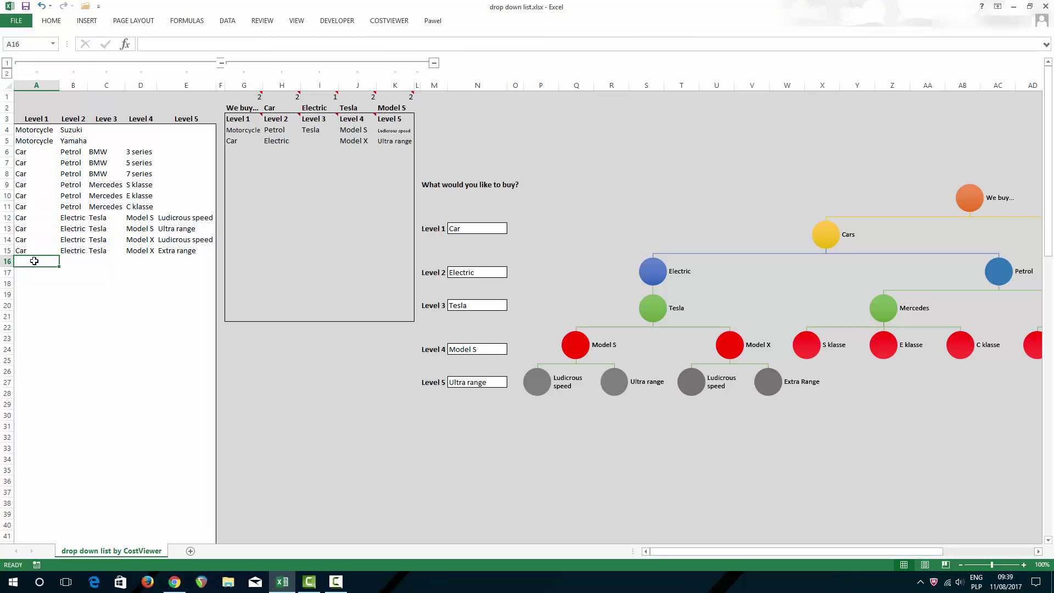
type("Car")
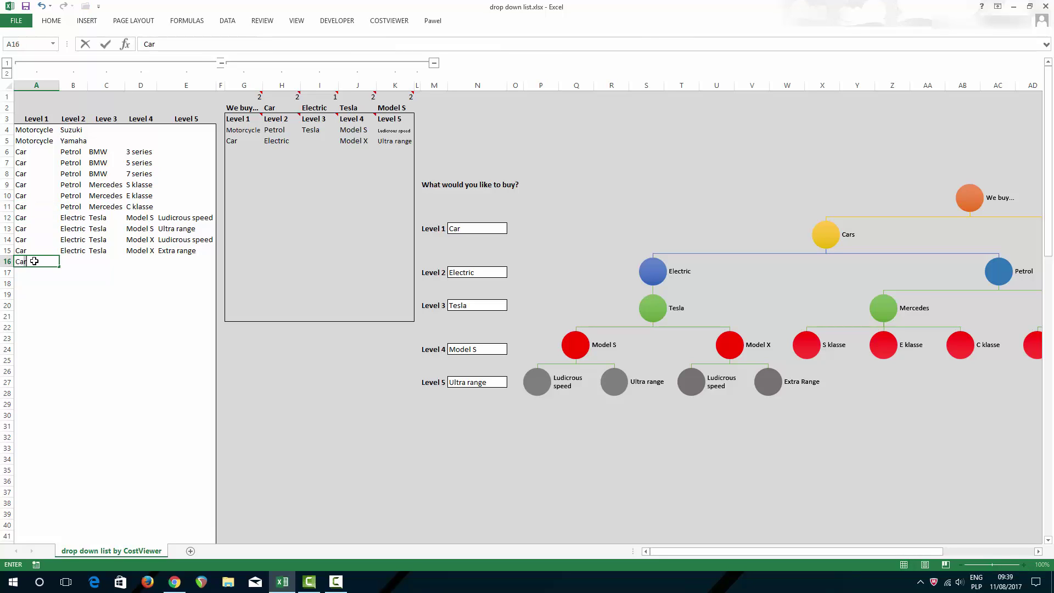
type("s")
key("Return")
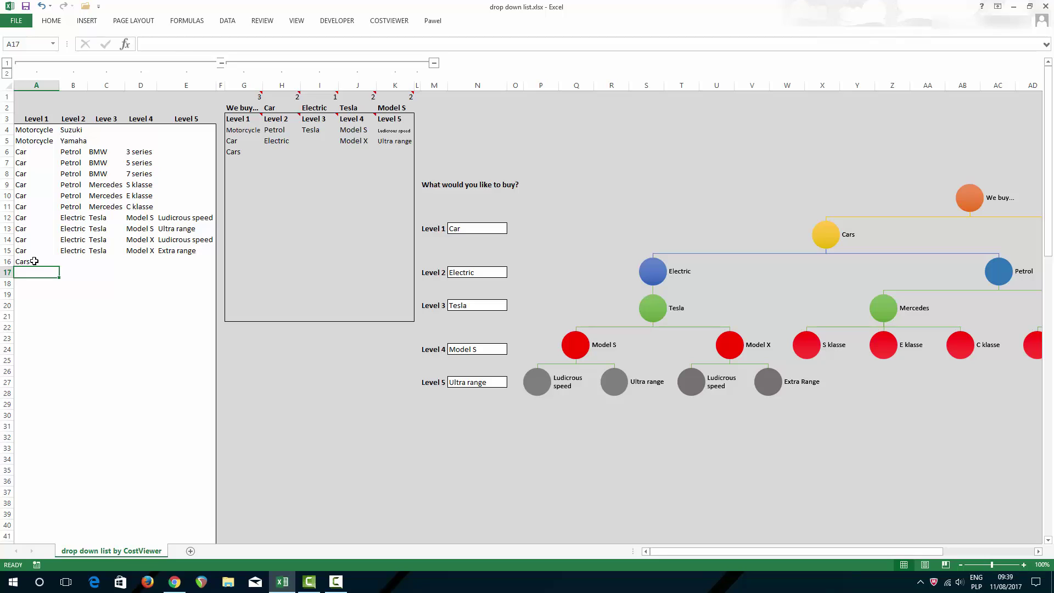
type("motorcycles")
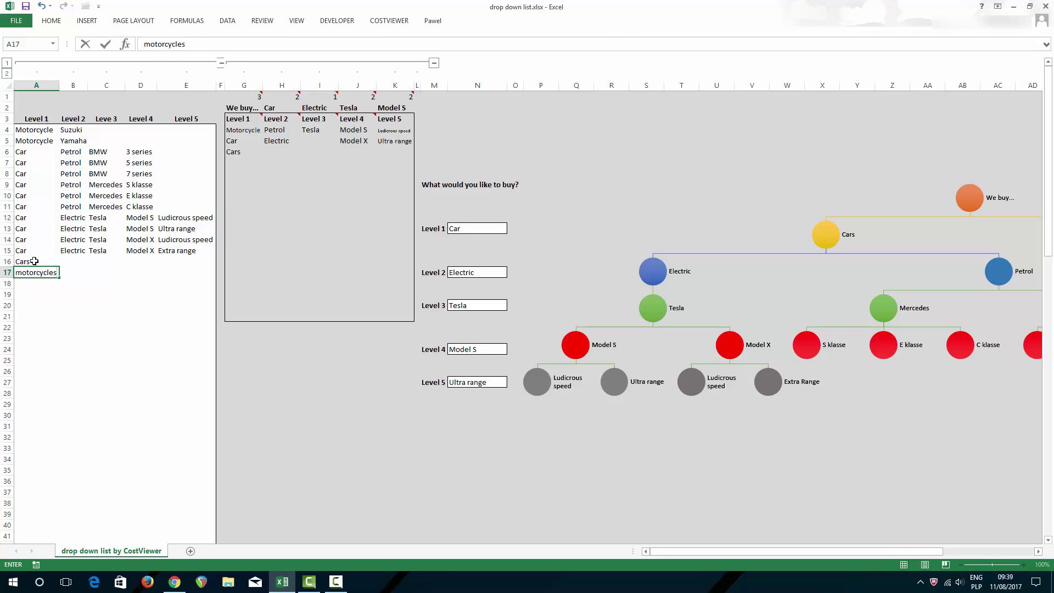
key("Return")
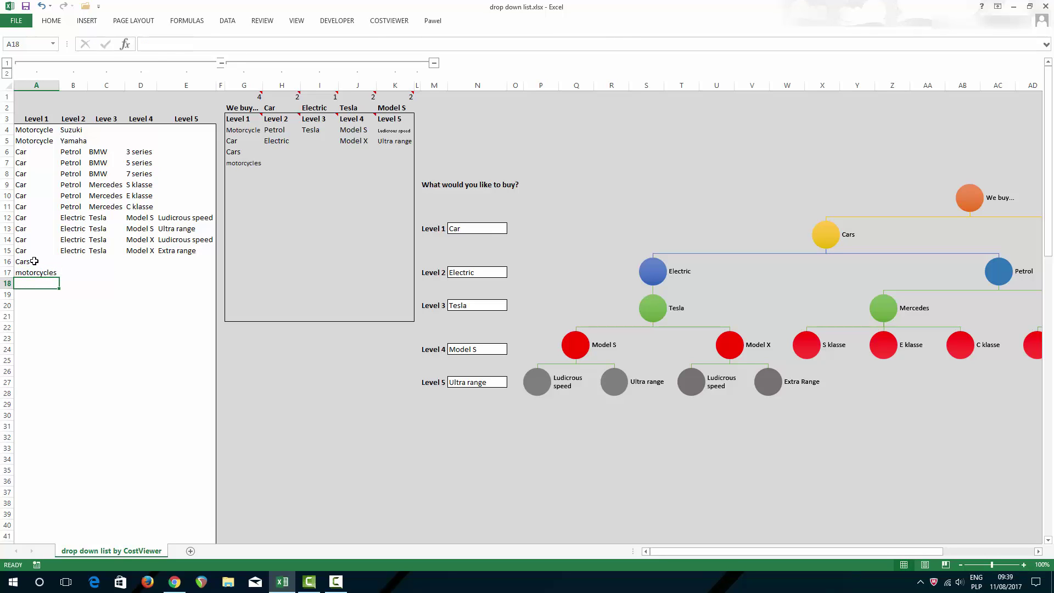
Delete the two test entries in A16:A17 from the Level 1 source column.
key("Up")
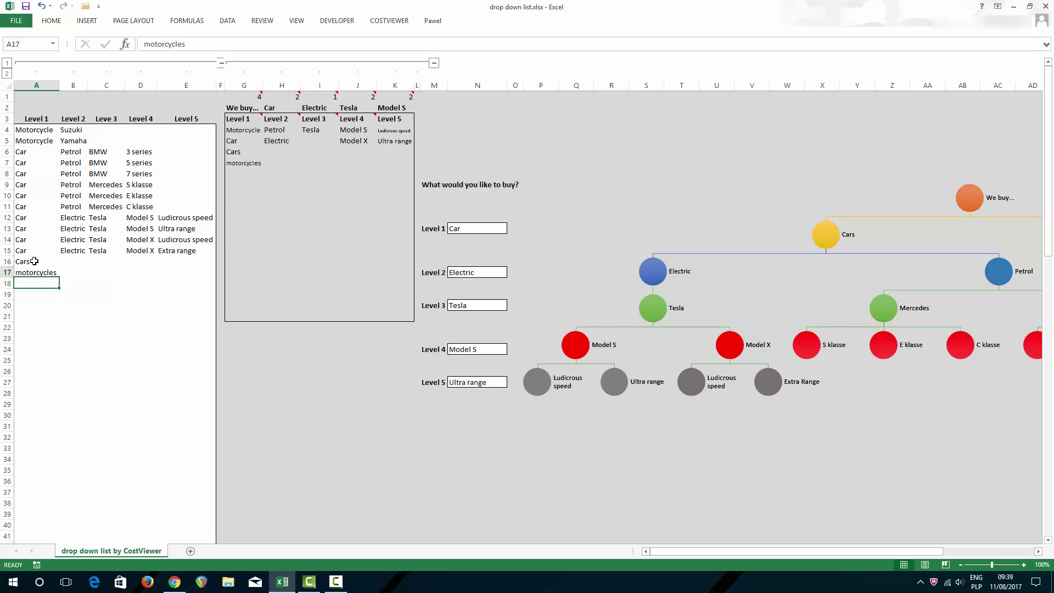
key("shift+Up")
key("Delete")
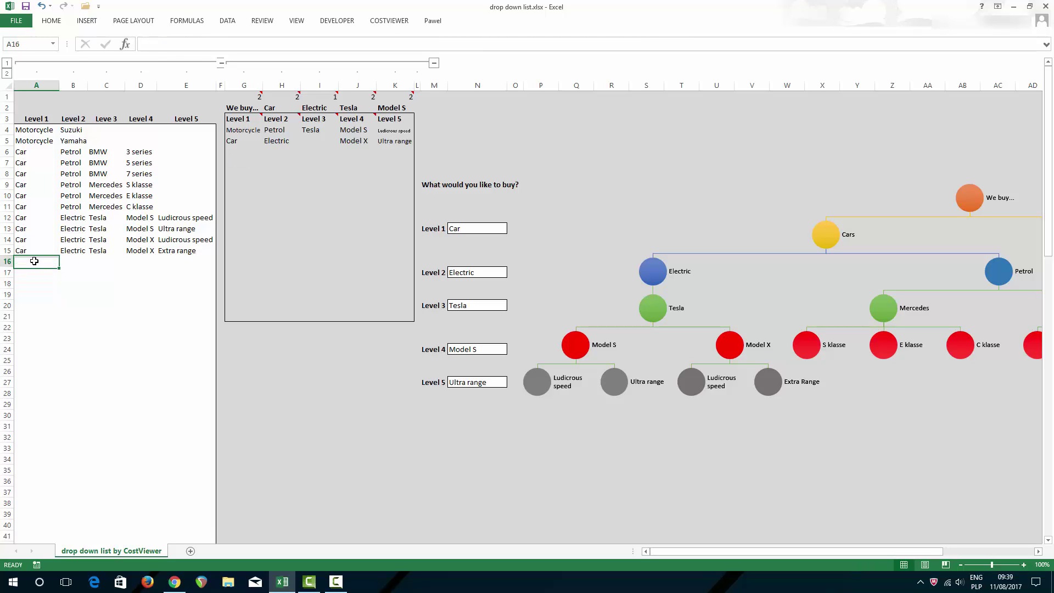
left_click(34, 261)
Examine the Level 2 list formula in H4 and the comment in H3, comparing them with source column B.
left_click(267, 129)
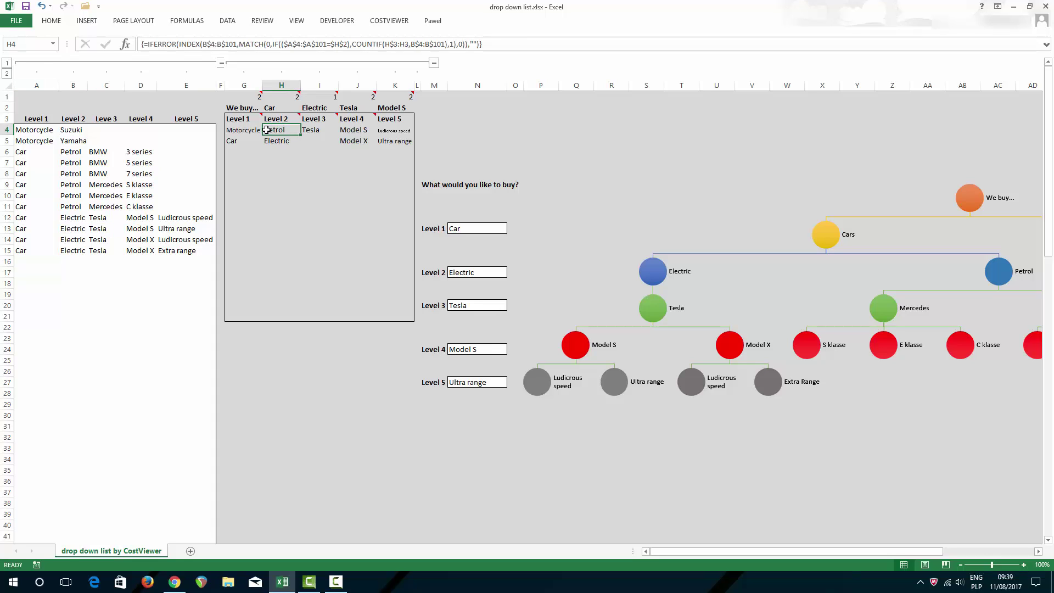
mouse_move(280, 116)
left_click_drag(66, 130, 67, 255)
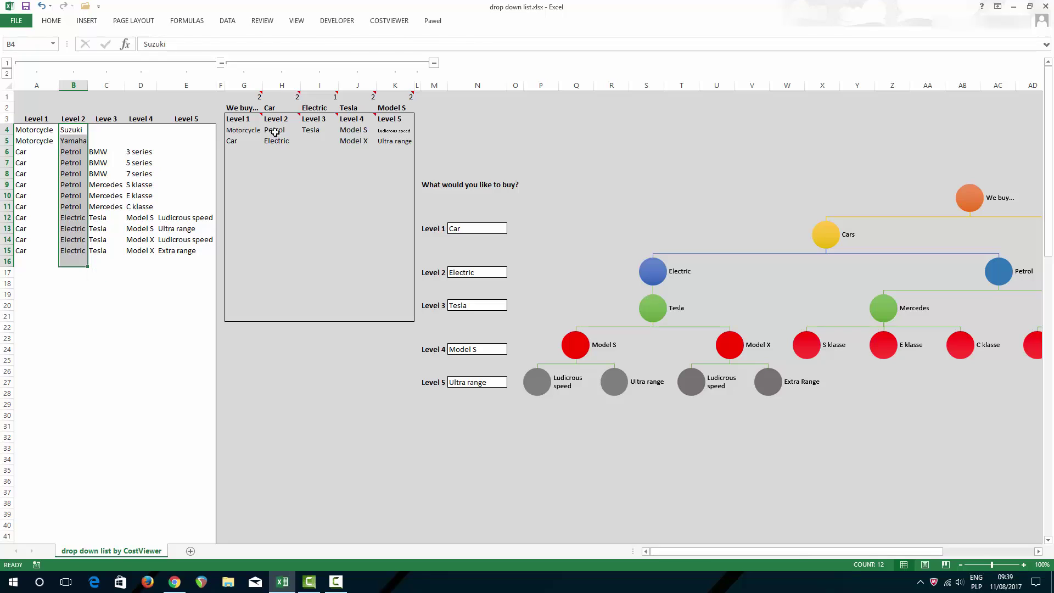
left_click(274, 130)
mouse_move(275, 114)
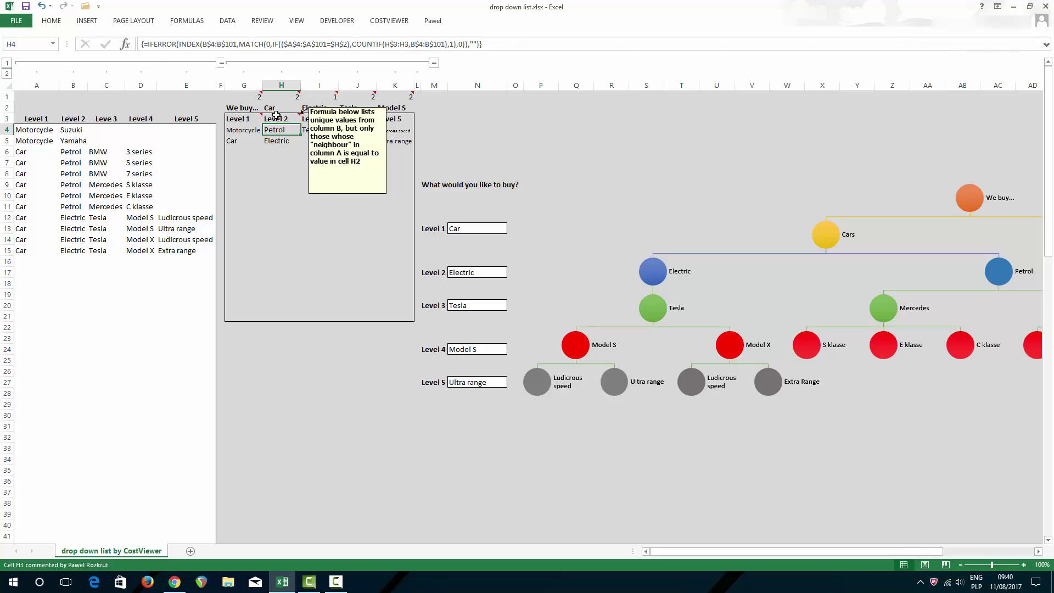
Trace the reference in H2 to the Level 1 selection cell and switch that cell to Motorcycle.
left_click(276, 107)
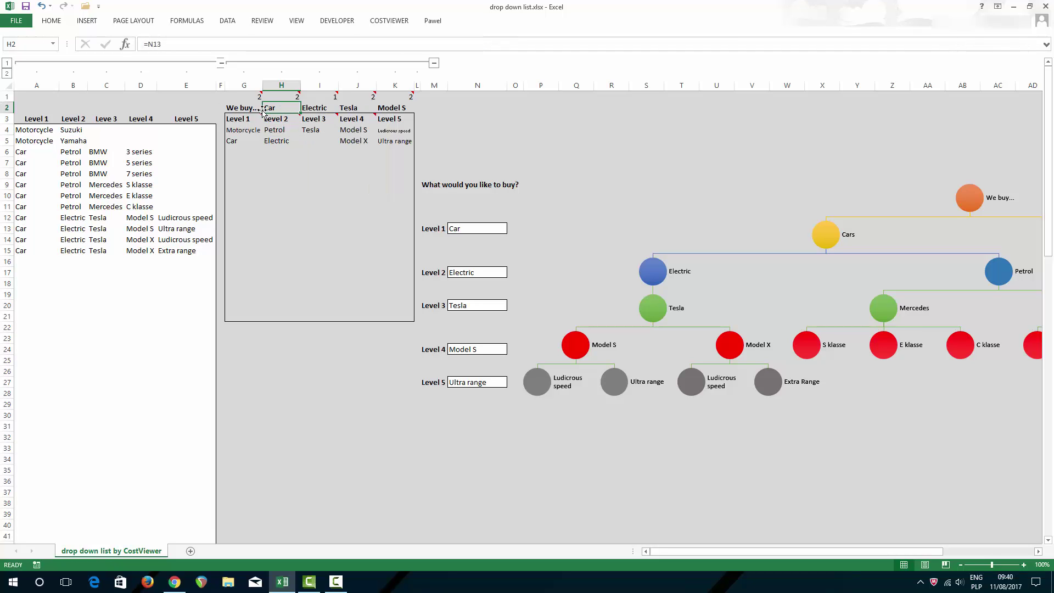
key("ctrl+bracketleft")
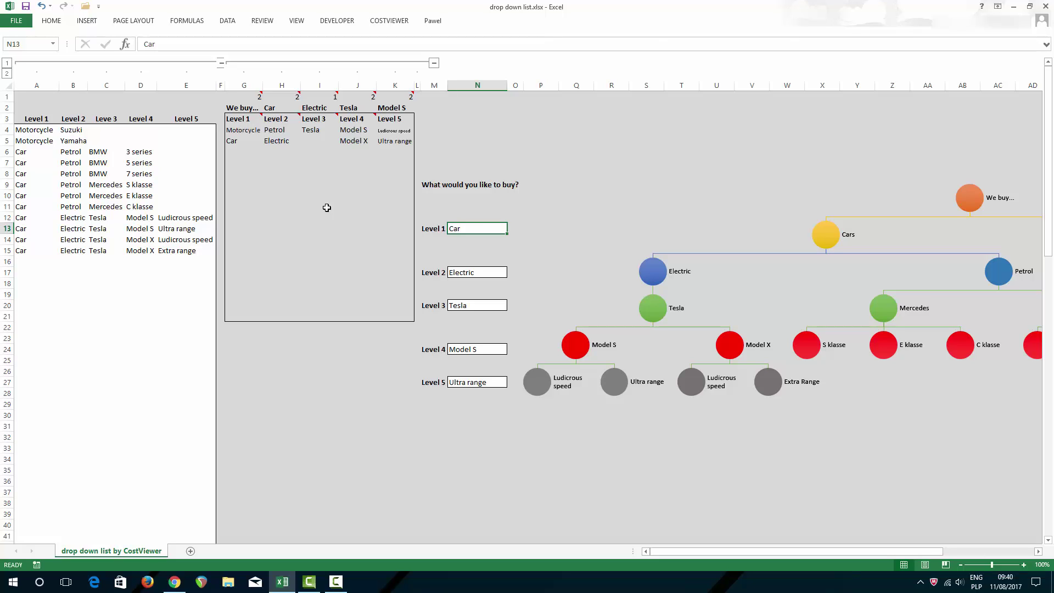
left_click(469, 227)
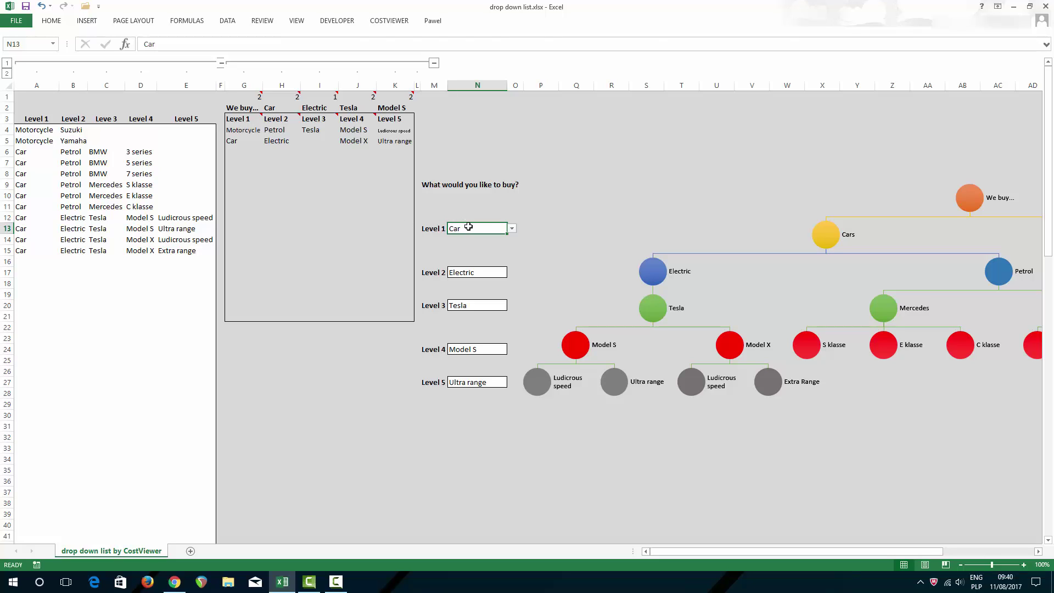
left_click(511, 228)
left_click(497, 243)
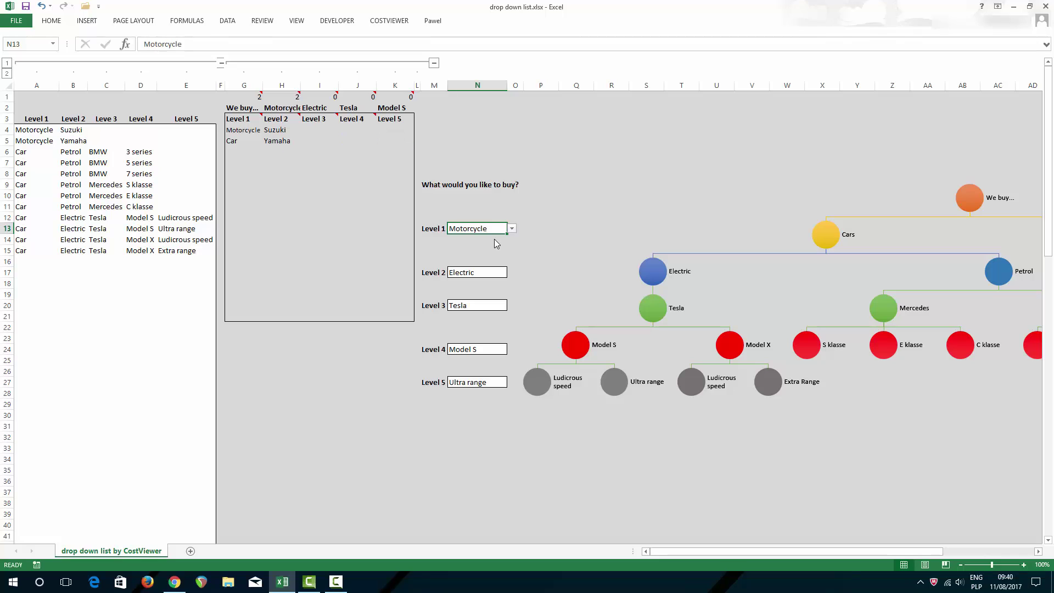
Check the link in H2 against the Level 1 selection and review the Level 2 list below it, starting in H4.
left_click(281, 106)
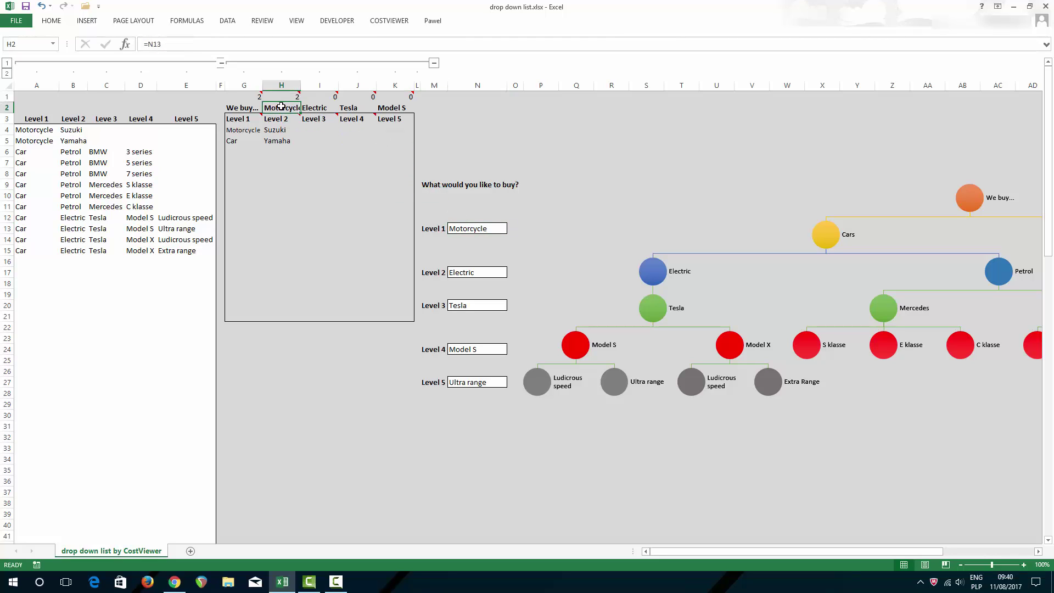
left_click(473, 228)
left_click(283, 108)
left_click_drag(282, 130, 282, 148)
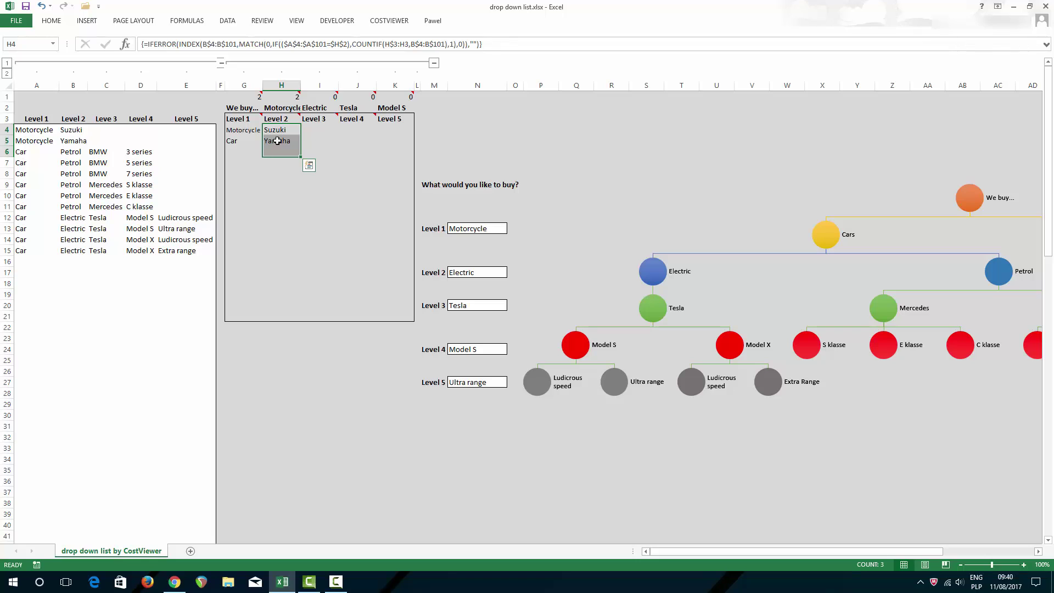
left_click(277, 182)
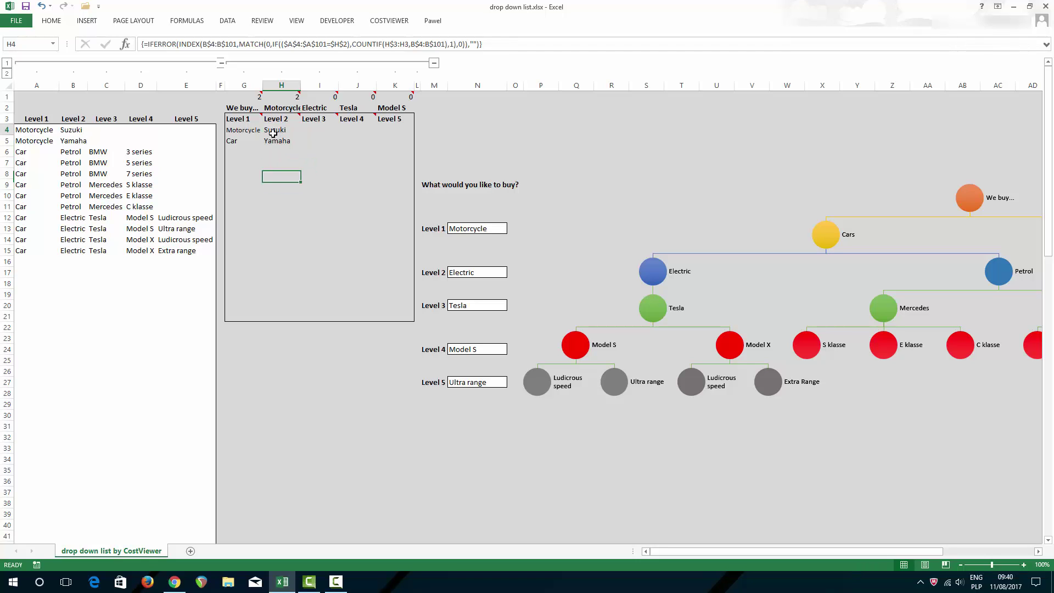
Compare the Level 2 list with source column B and set the Level 1 selection to Car.
left_click_drag(277, 132, 275, 231)
left_click_drag(65, 130, 80, 247)
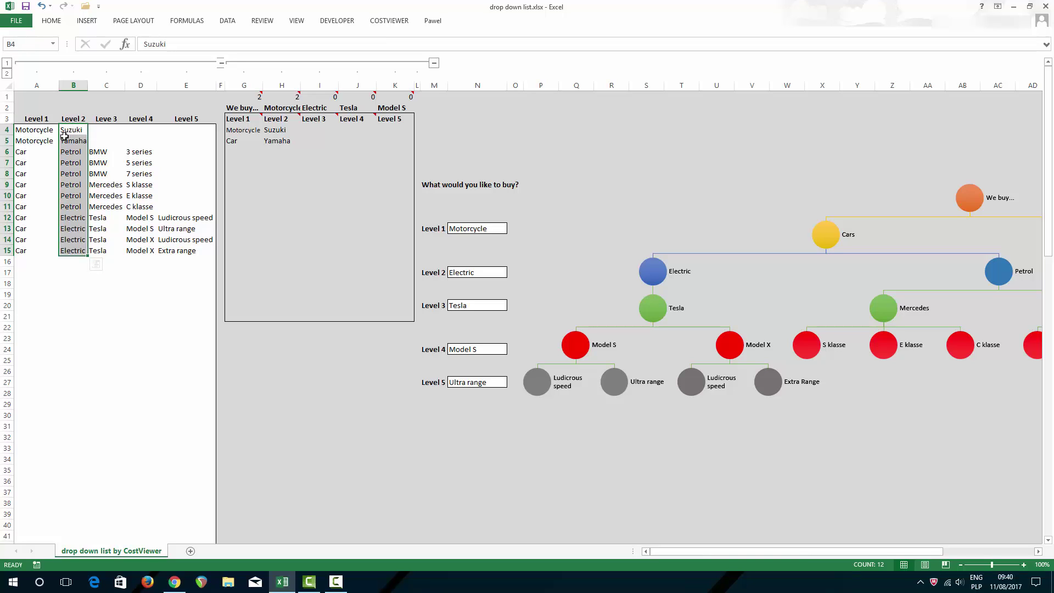
left_click(27, 131)
key("ctrl+bracketright")
left_click(482, 229)
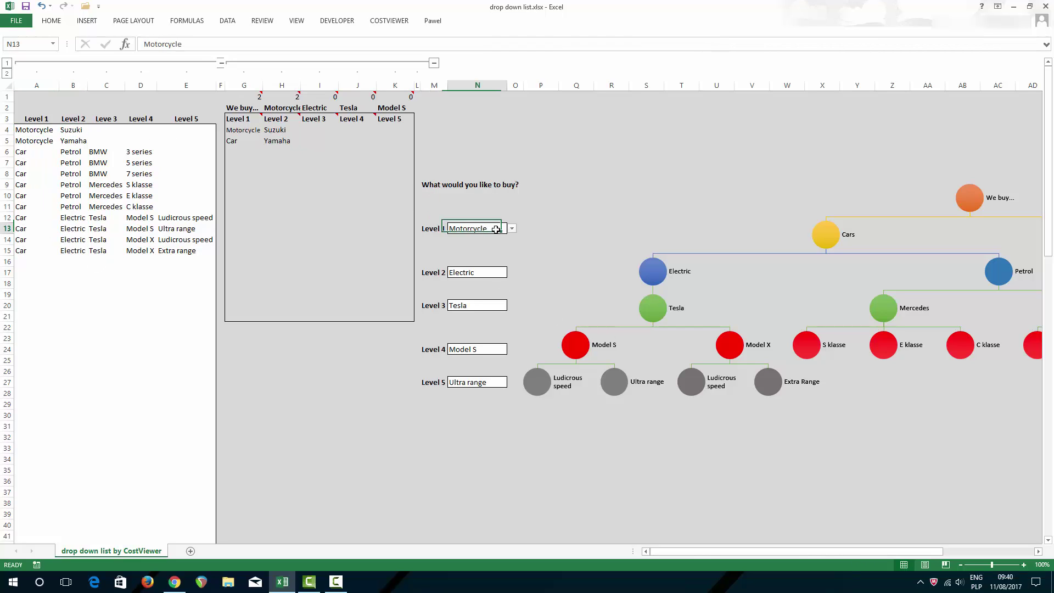
left_click(483, 243)
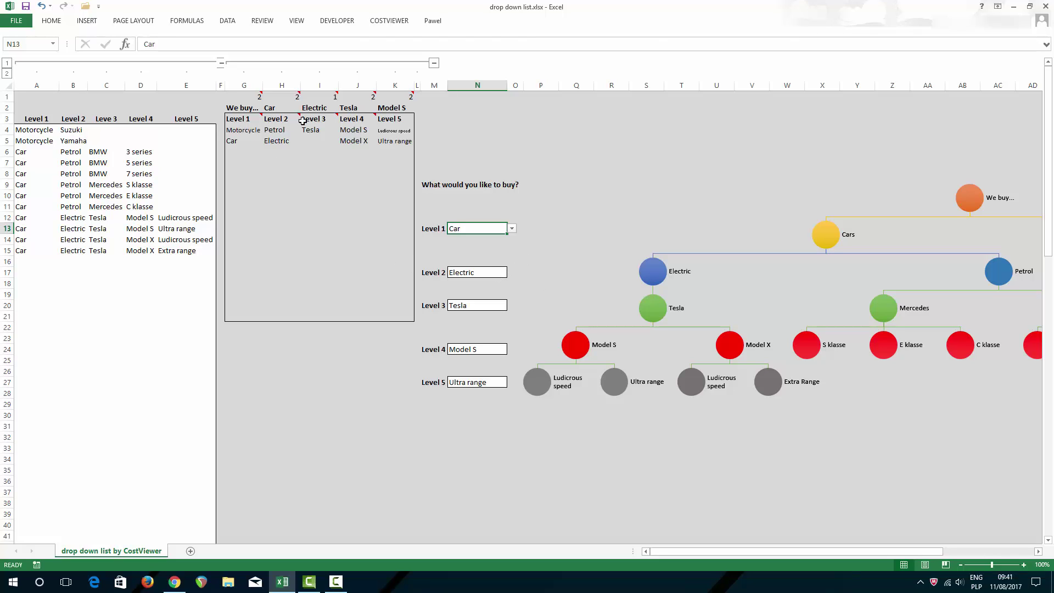
Compare the Level 2 and Level 3 formulas in H4 and I4, examining I4's conditions on $H$2 and $I$2, and keep I4 as an array formula.
mouse_move(310, 119)
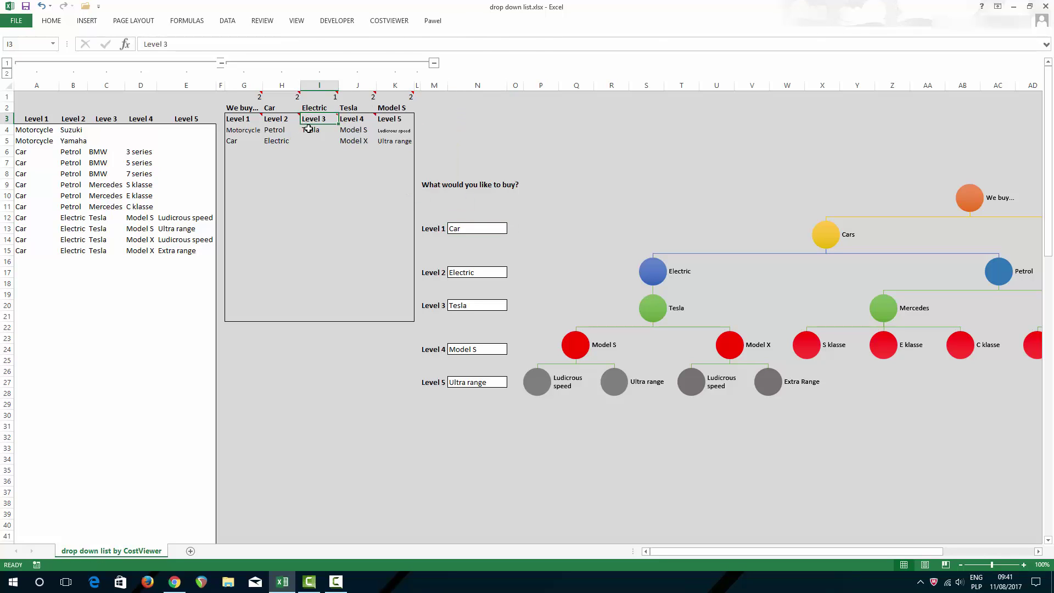
left_click(301, 130)
left_click(281, 129)
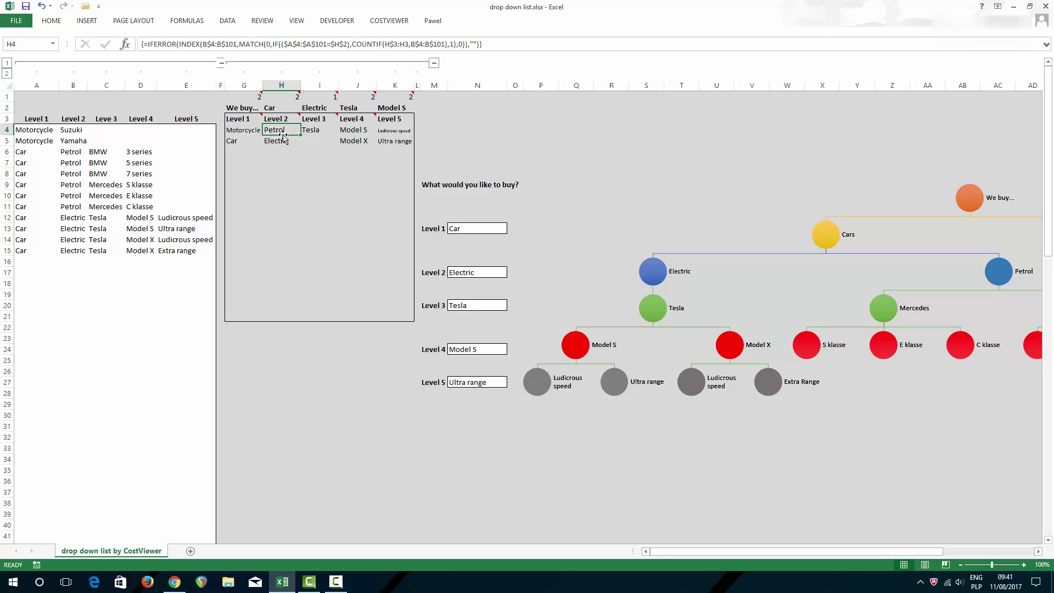
left_click(309, 130)
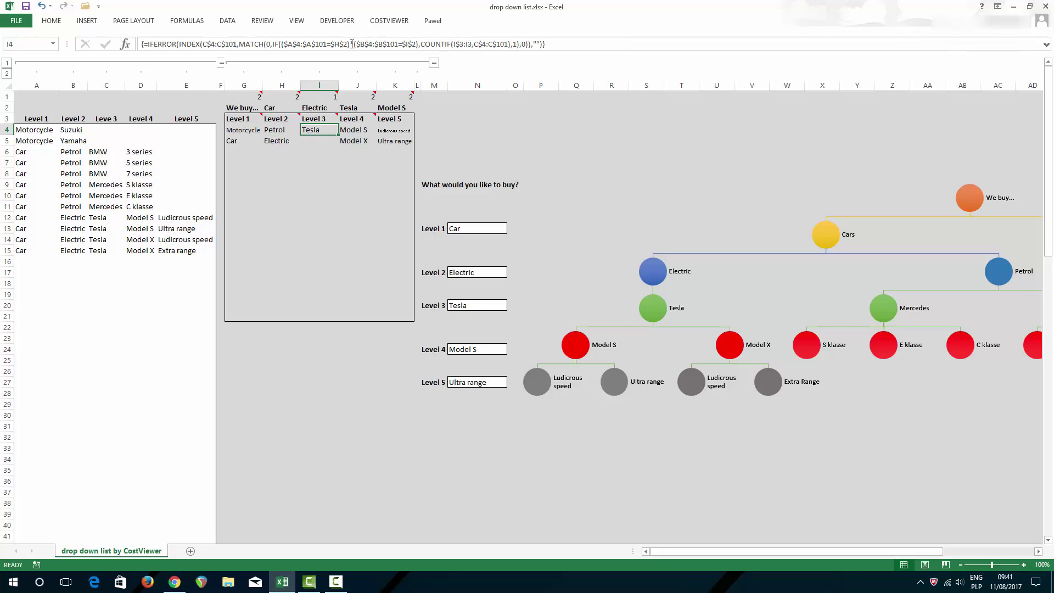
left_click_drag(352, 44, 418, 44)
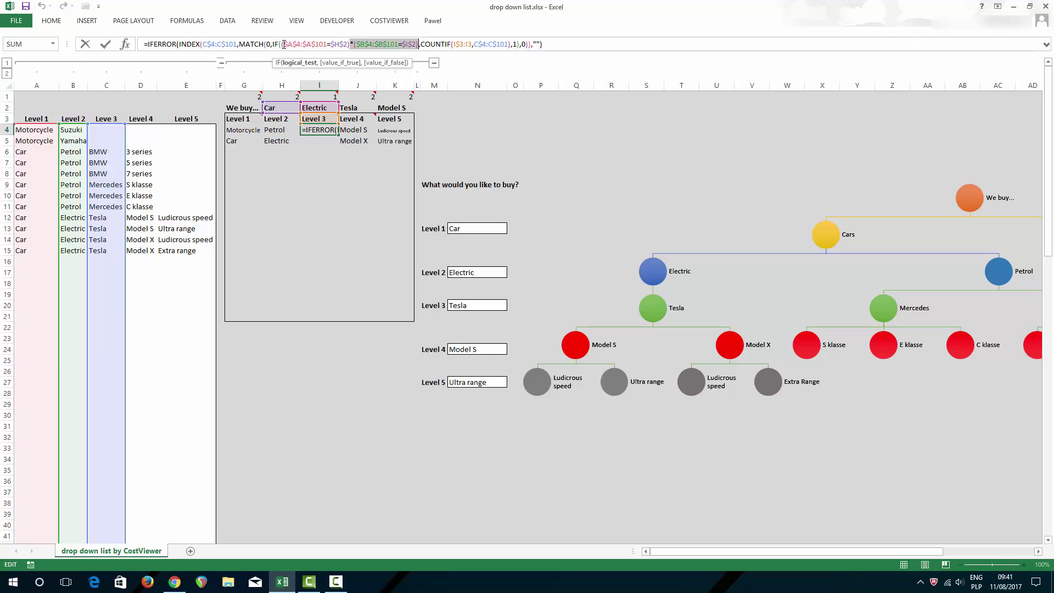
left_click_drag(284, 44, 346, 43)
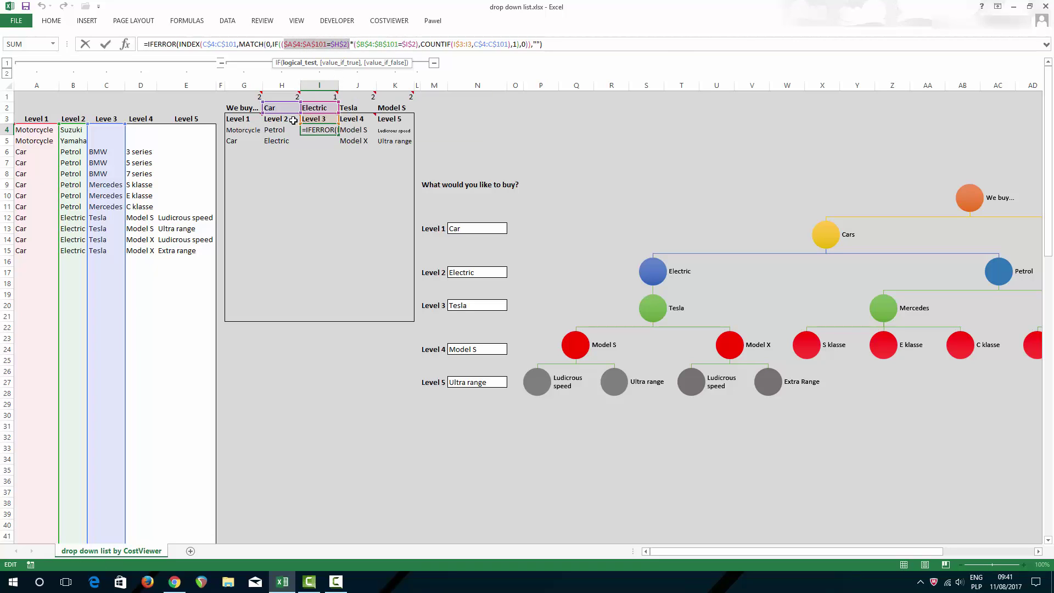
mouse_move(296, 125)
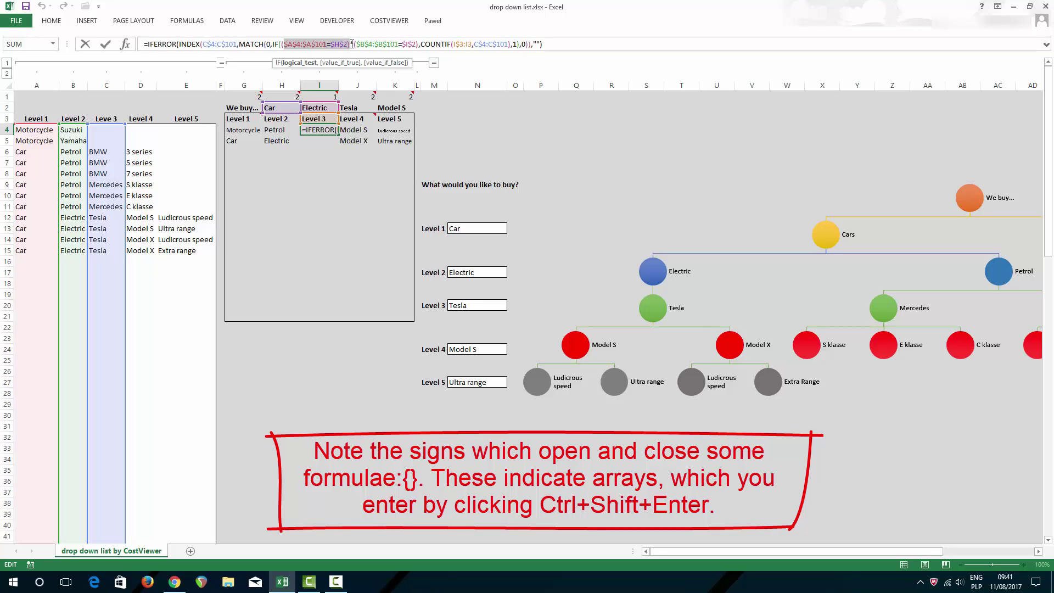
left_click_drag(354, 44, 420, 48)
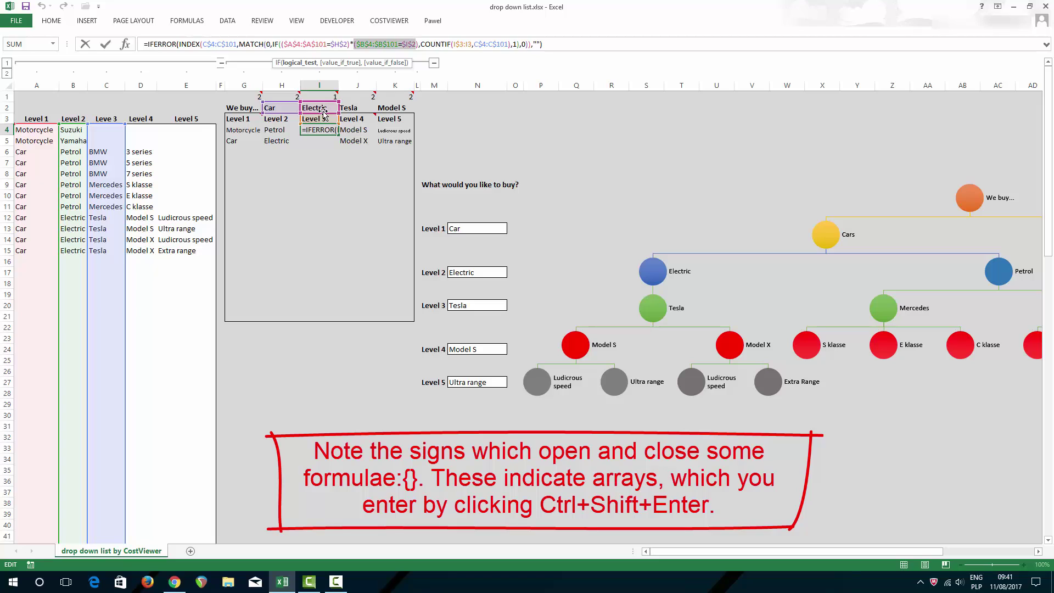
key("ctrl+shift+Return")
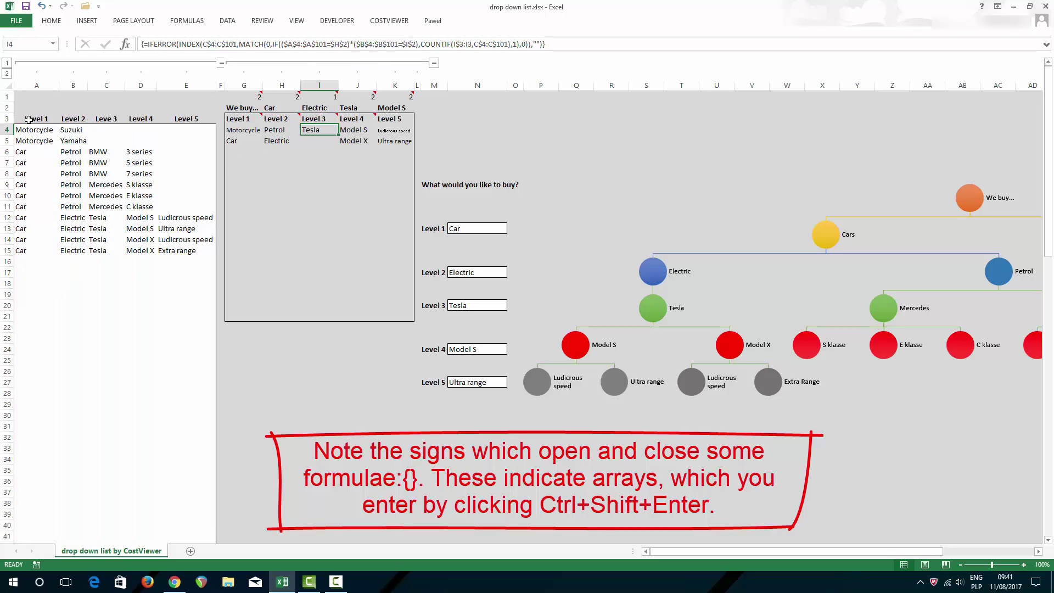
Review the Level 1 to Level 3 source columns against the combined column A and B conditions in the I4 formula.
left_click_drag(30, 118, 33, 248)
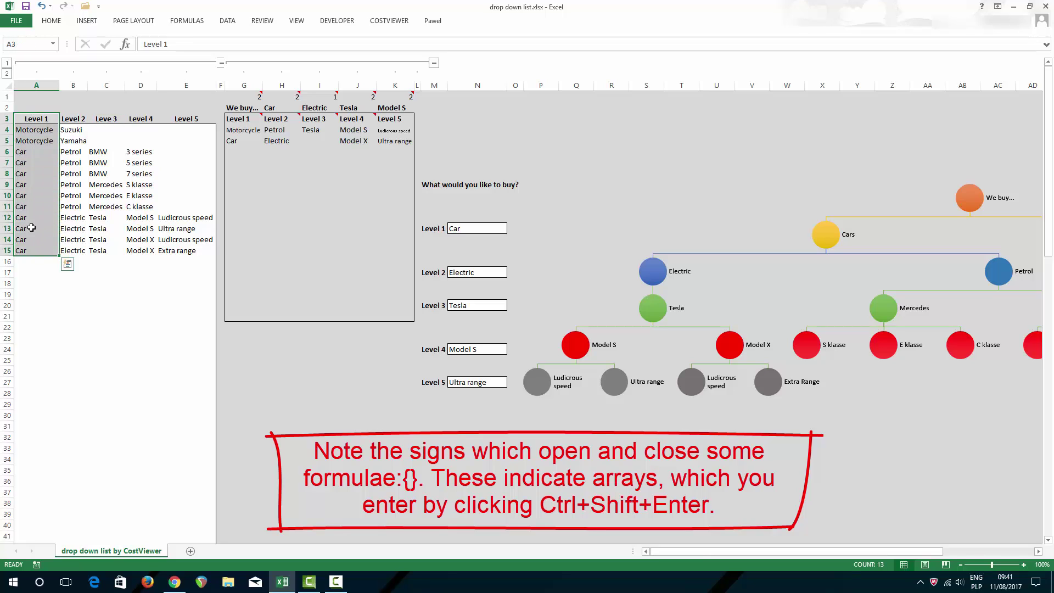
left_click_drag(71, 118, 100, 251)
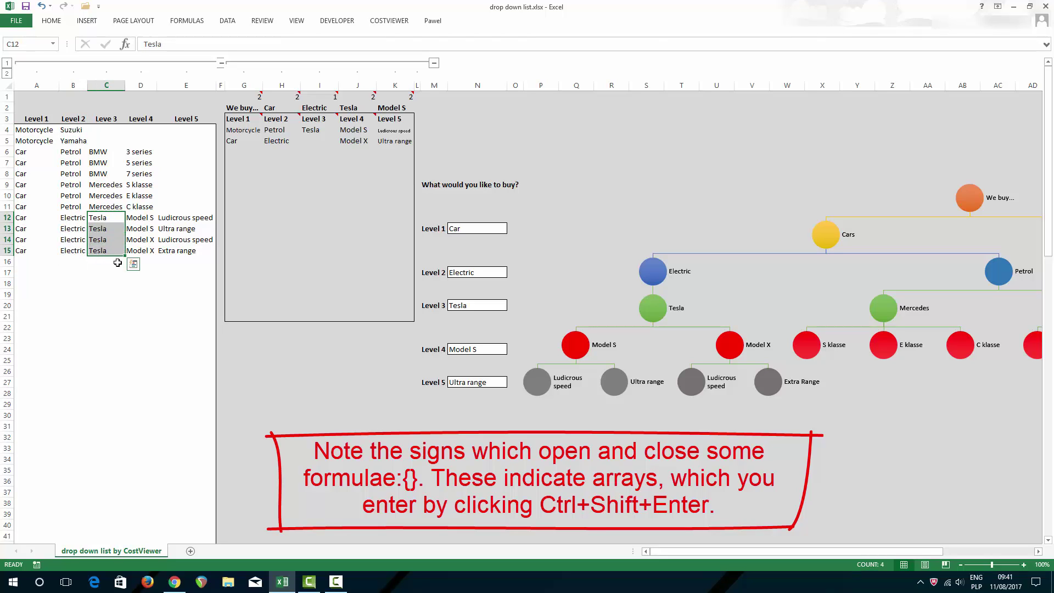
left_click(312, 131)
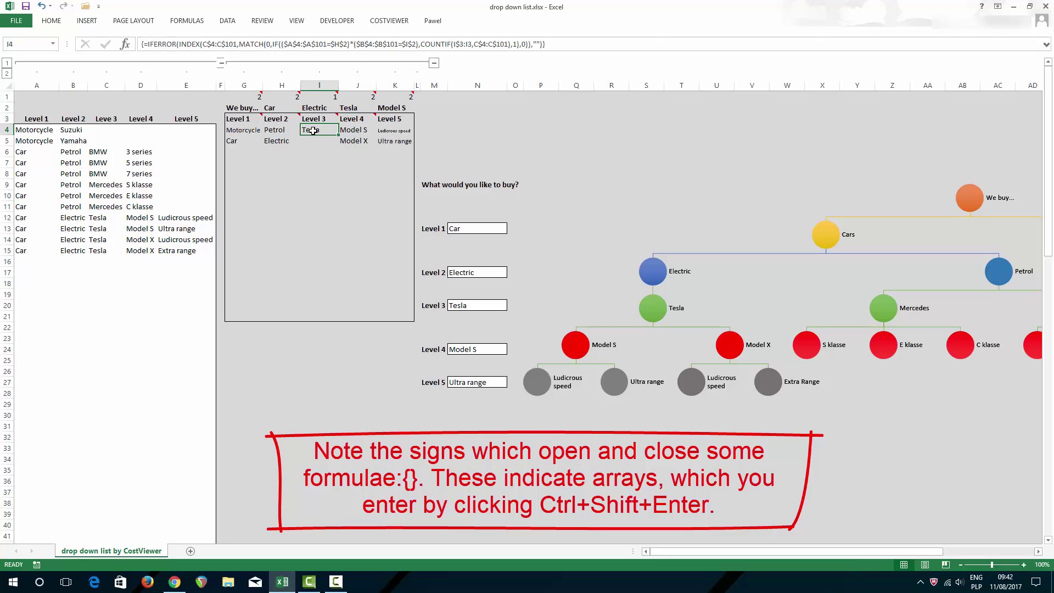
left_click(352, 130)
left_click(318, 131)
left_click_drag(420, 44, 283, 44)
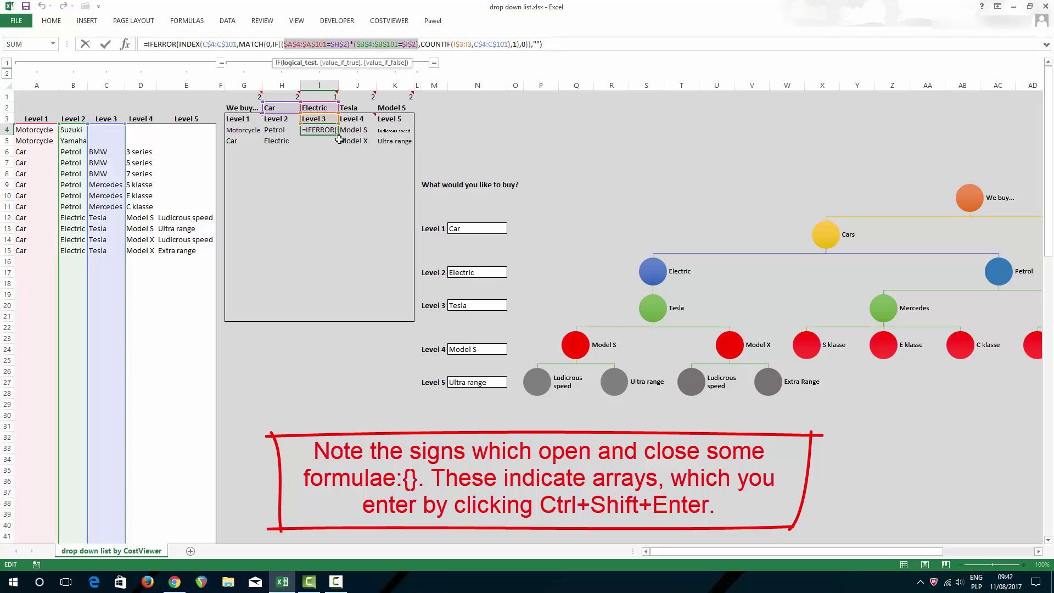
key("ctrl+shift+Return")
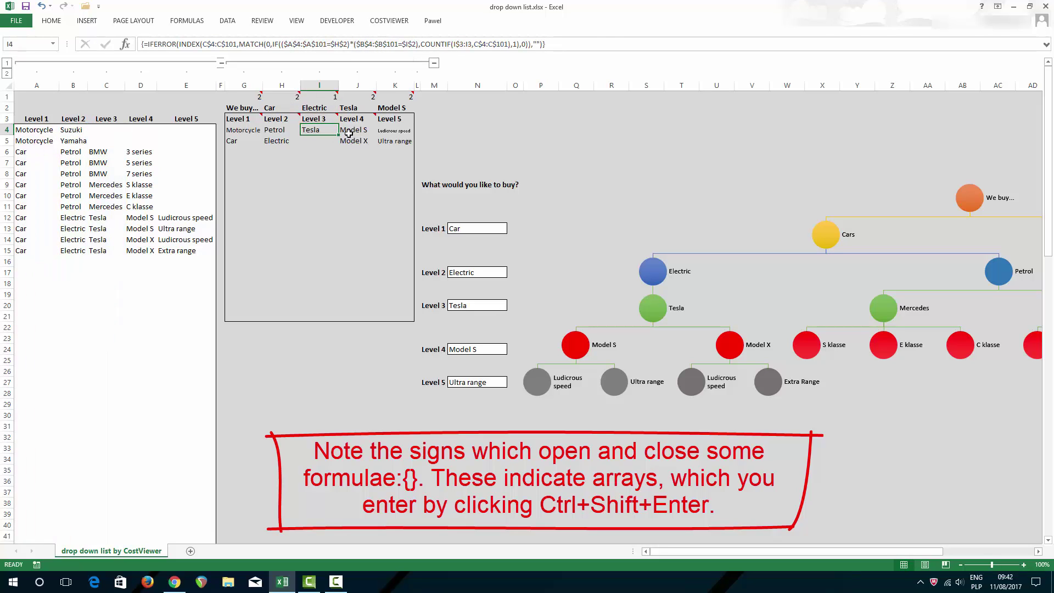
Examine the additional condition $C$4:$C$101=$J$2 in the Level 4 formula in J4, keeping it as an array formula.
left_click(348, 133)
left_click_drag(421, 44, 488, 46)
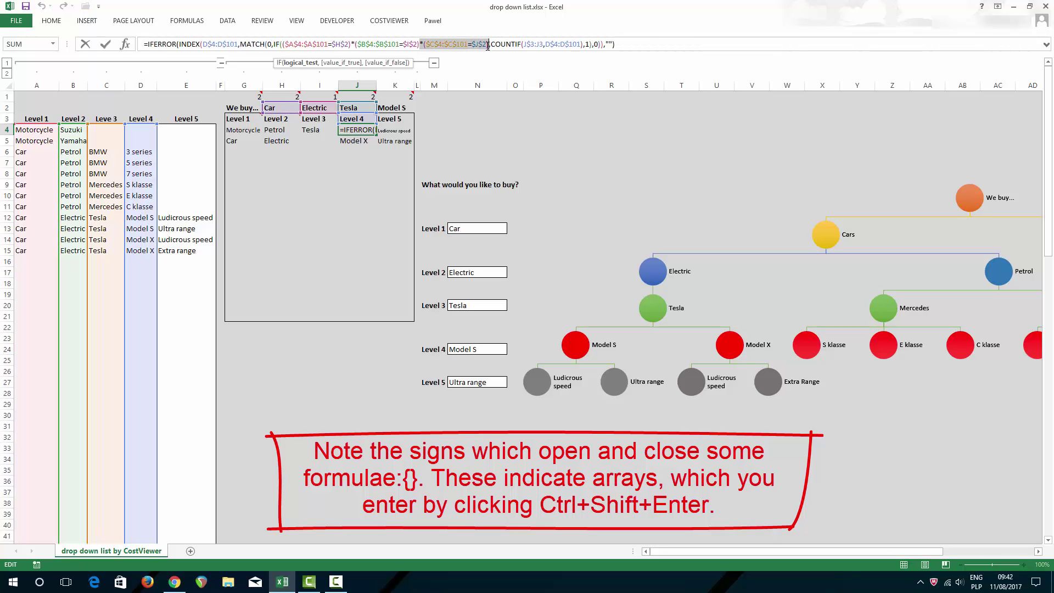
key("ctrl+shift+Return")
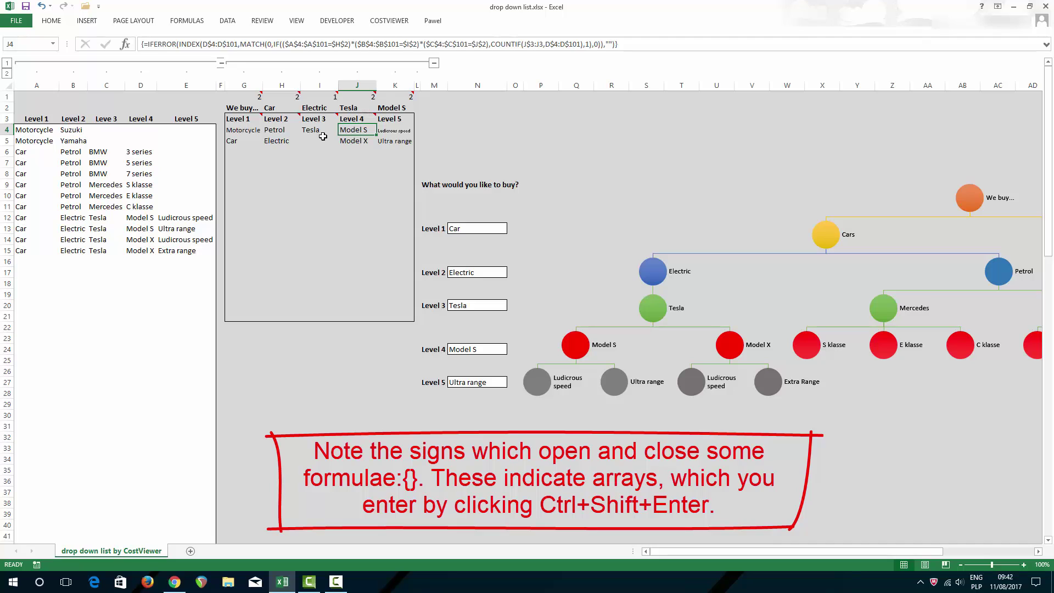
Review the Level 4 list in column J against the source table, especially the electric Tesla rows 12 to 15.
mouse_move(356, 118)
key("Down")
key("Down")
key("Down")
key("Down")
key("Down")
left_click_drag(344, 114, 357, 305)
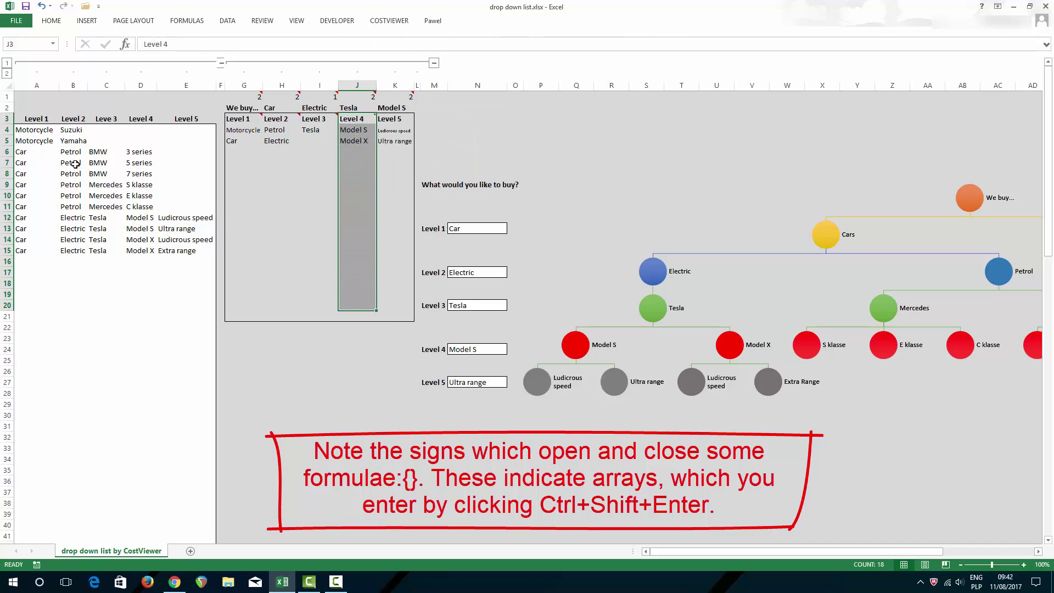
left_click(127, 162)
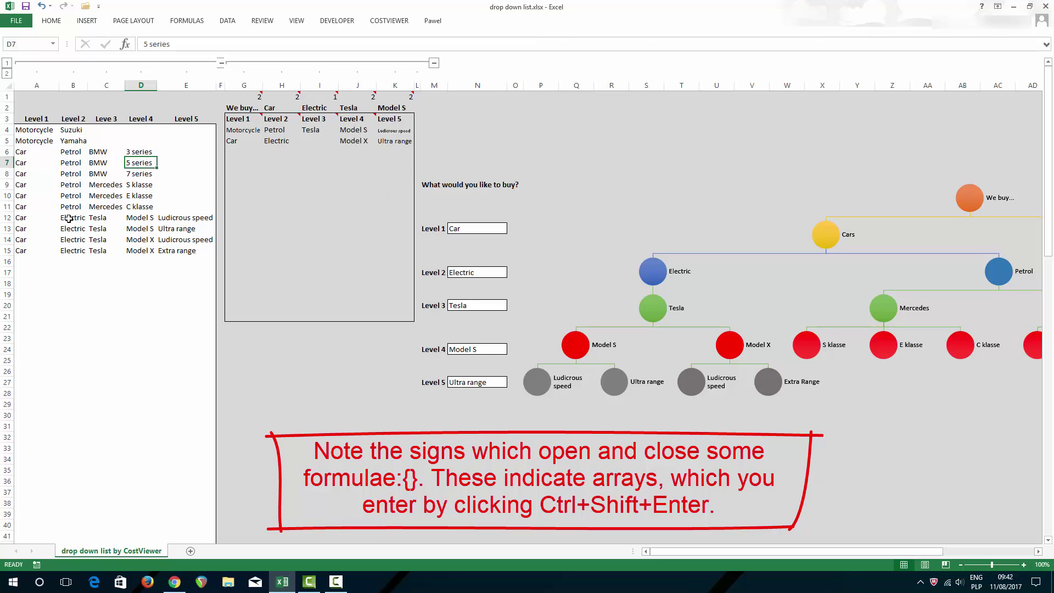
left_click_drag(22, 218, 146, 252)
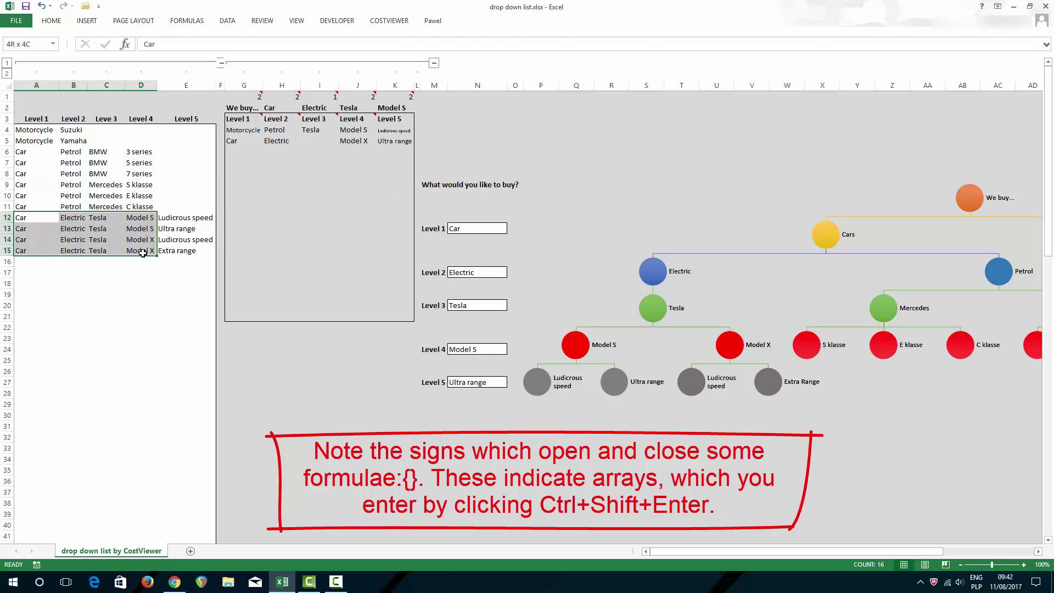
left_click(133, 224)
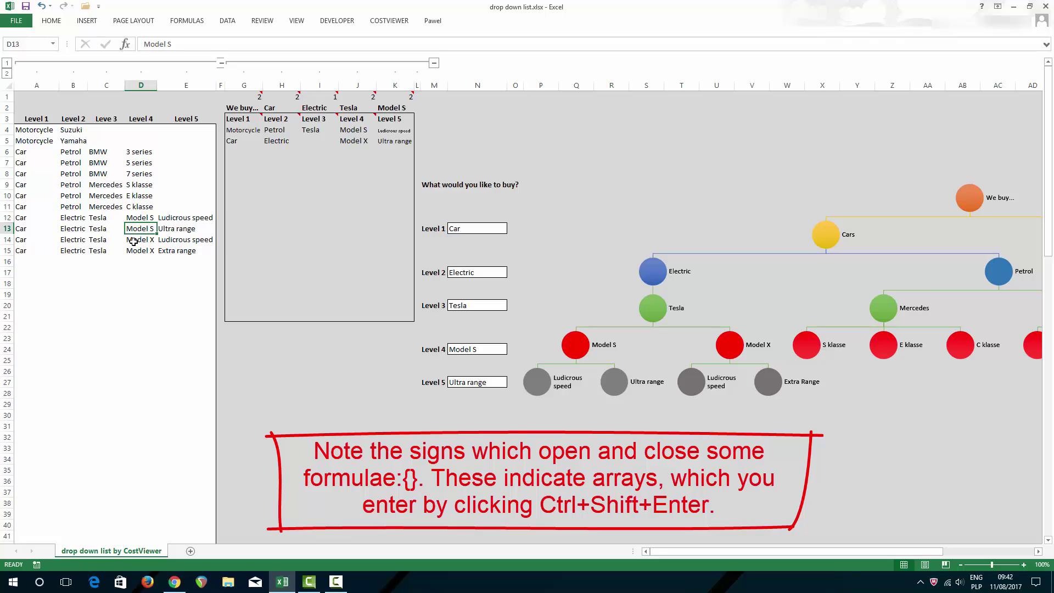
Compare the Level 5 formula in K4 with J4 and examine its extra condition $D$4:$D$101=K$2.
left_click(391, 132)
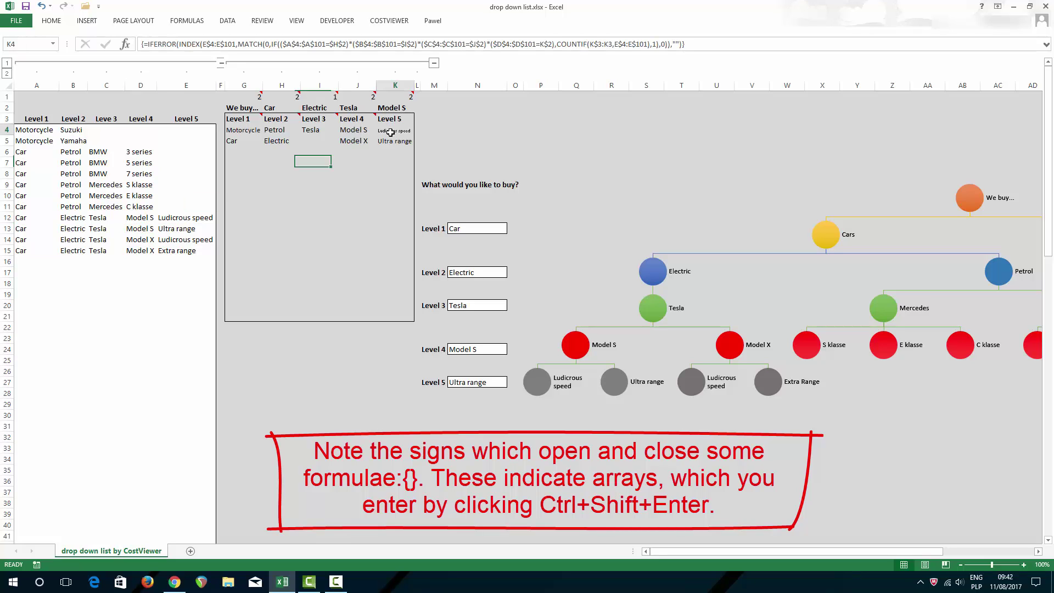
left_click(350, 132)
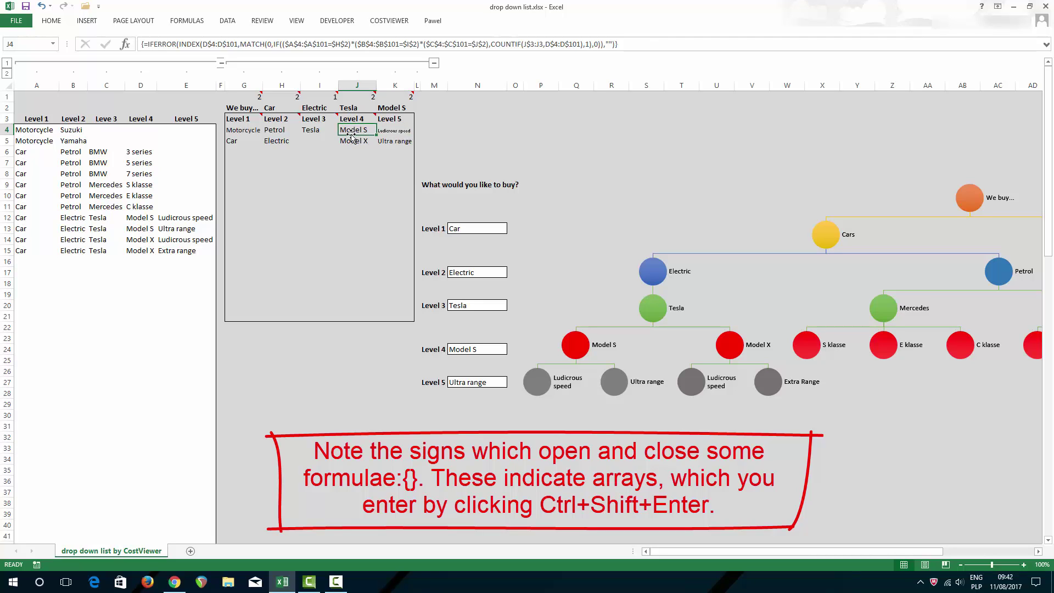
left_click(385, 127)
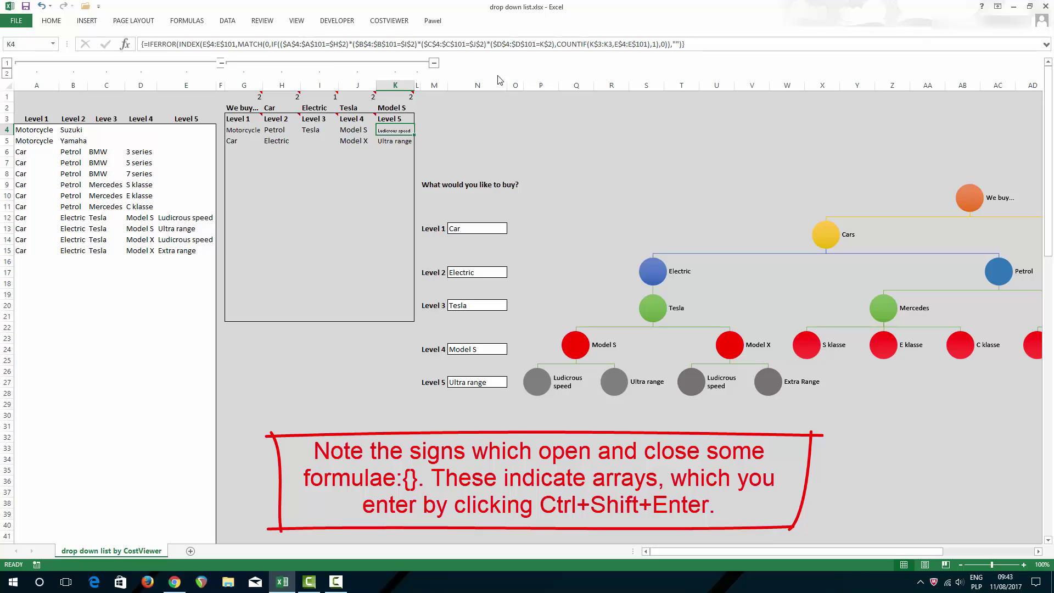
left_click(483, 43)
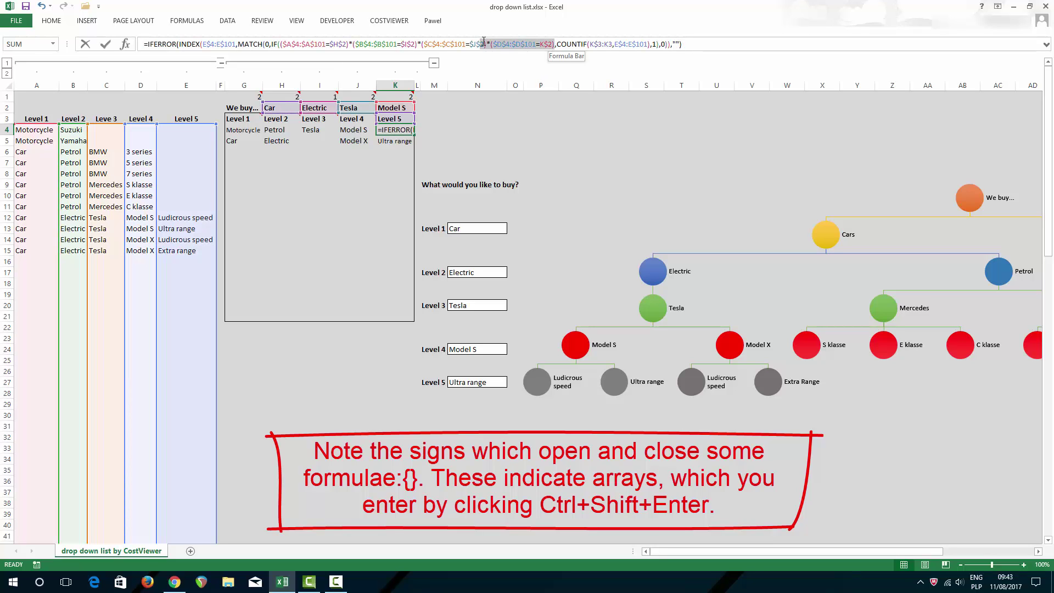
left_click_drag(487, 40, 479, 43)
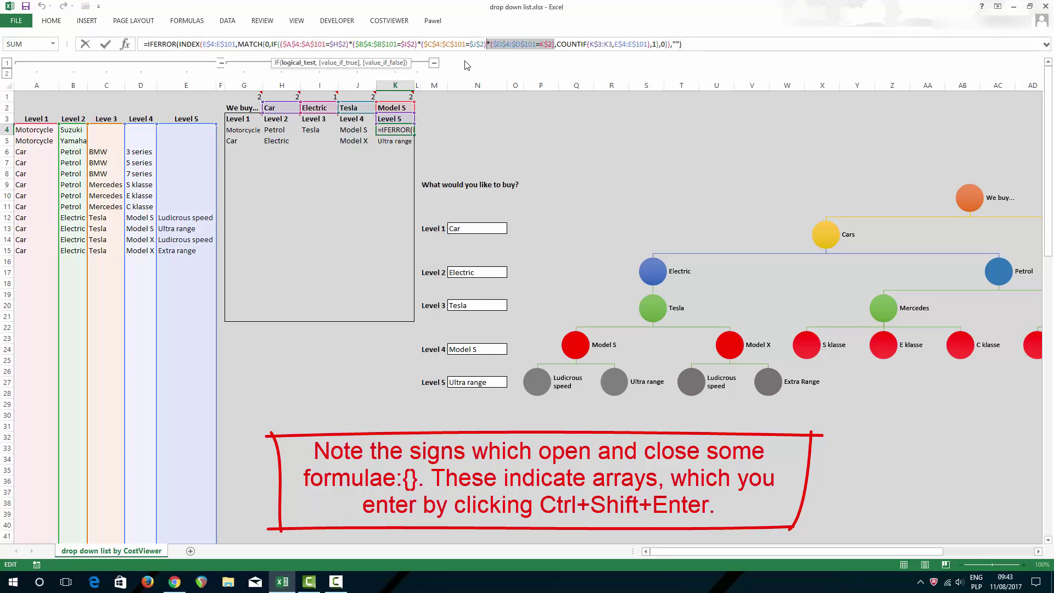
key("Escape")
Go through the list formulas in H4 to K4 again, comparing the condition that each level adds.
key("Left")
key("Left")
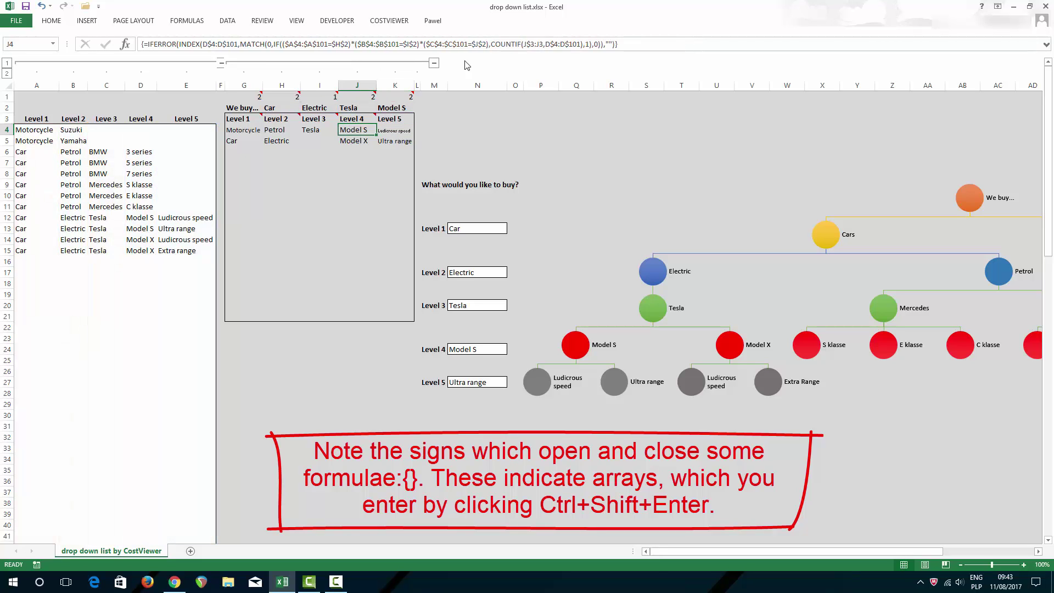
key("Left")
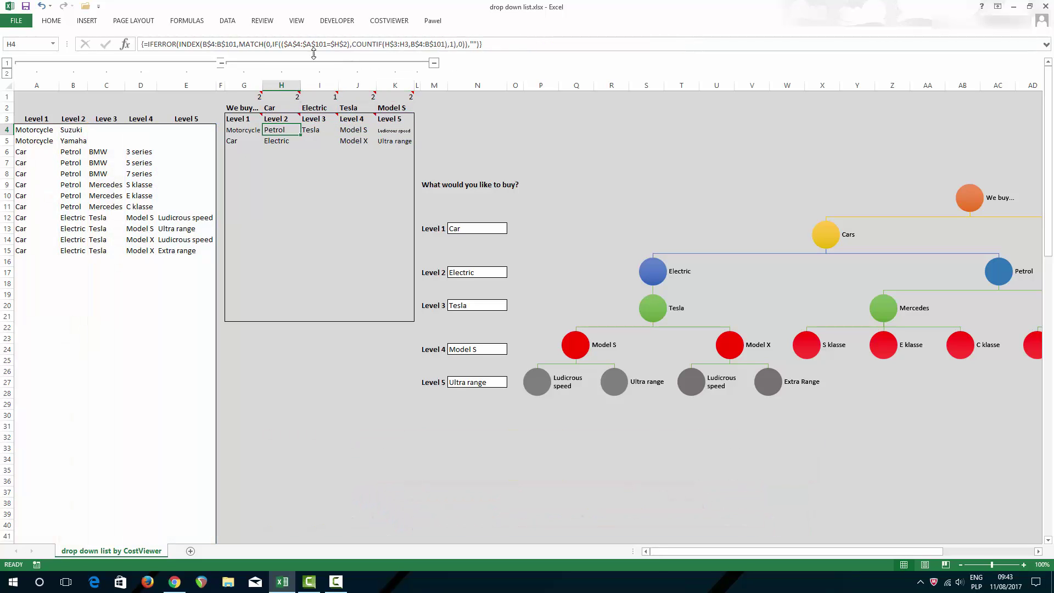
left_click(333, 38)
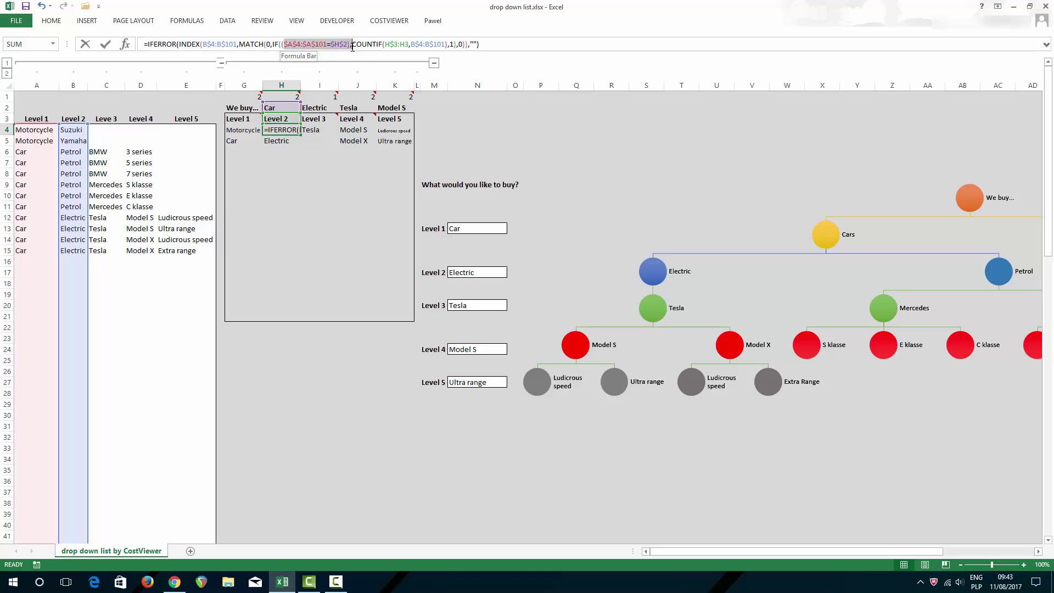
key("ctrl+shift+Return")
key("Right")
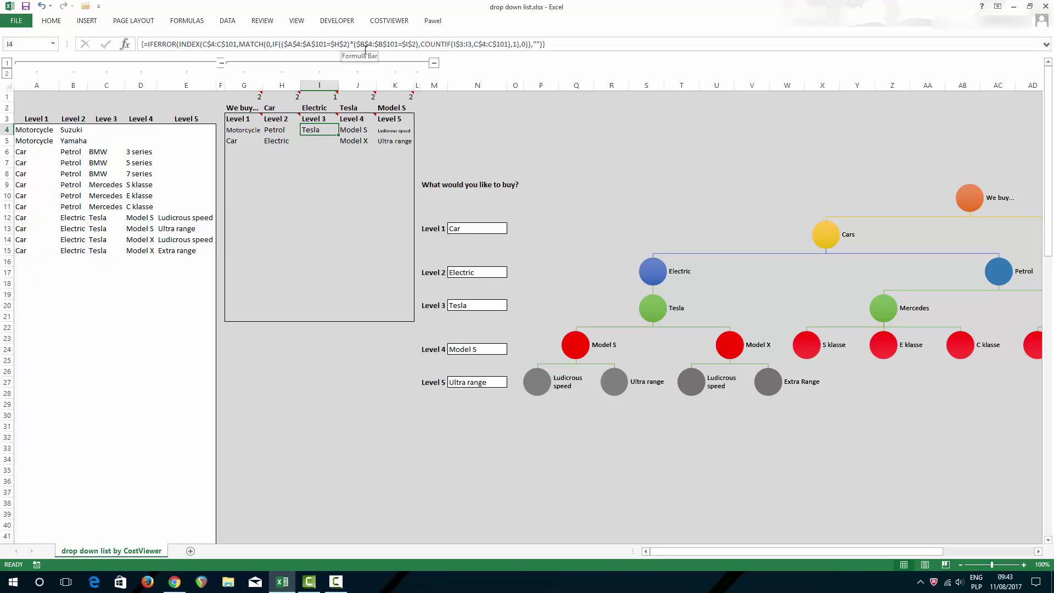
key("Right")
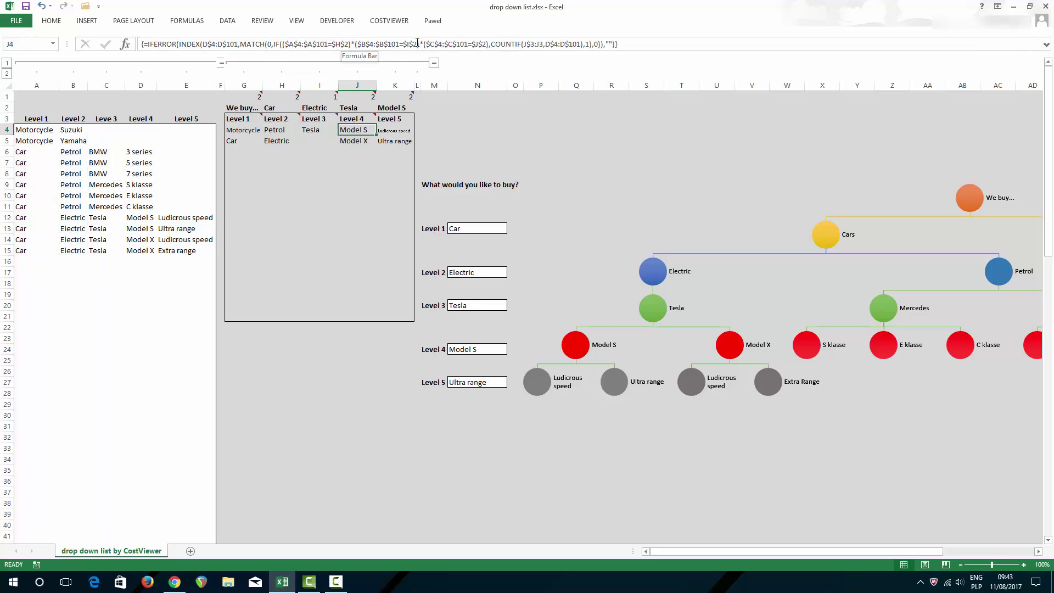
left_click_drag(419, 45, 492, 44)
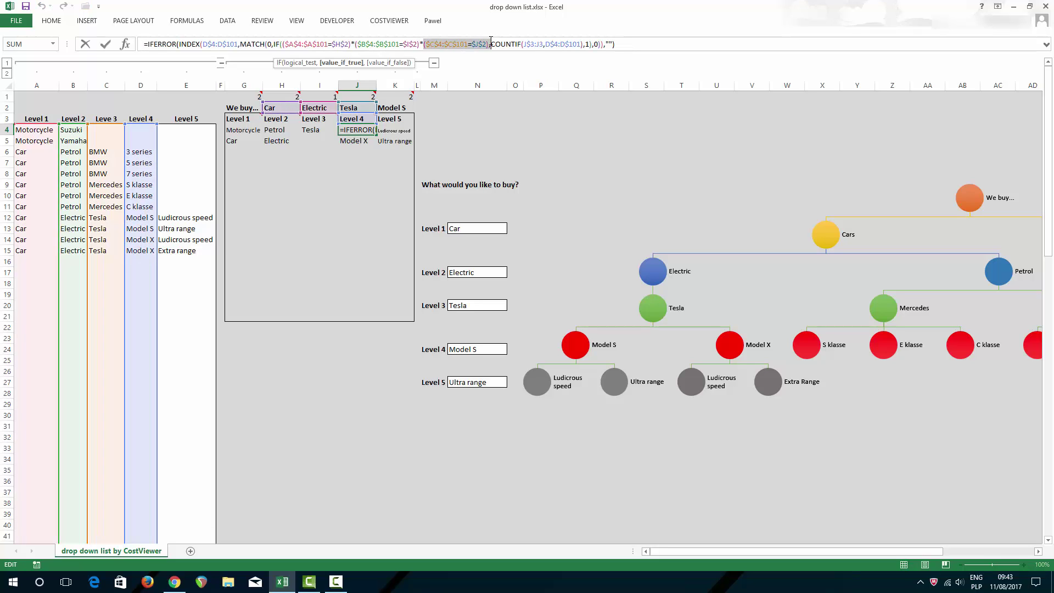
key("Escape")
key("Right")
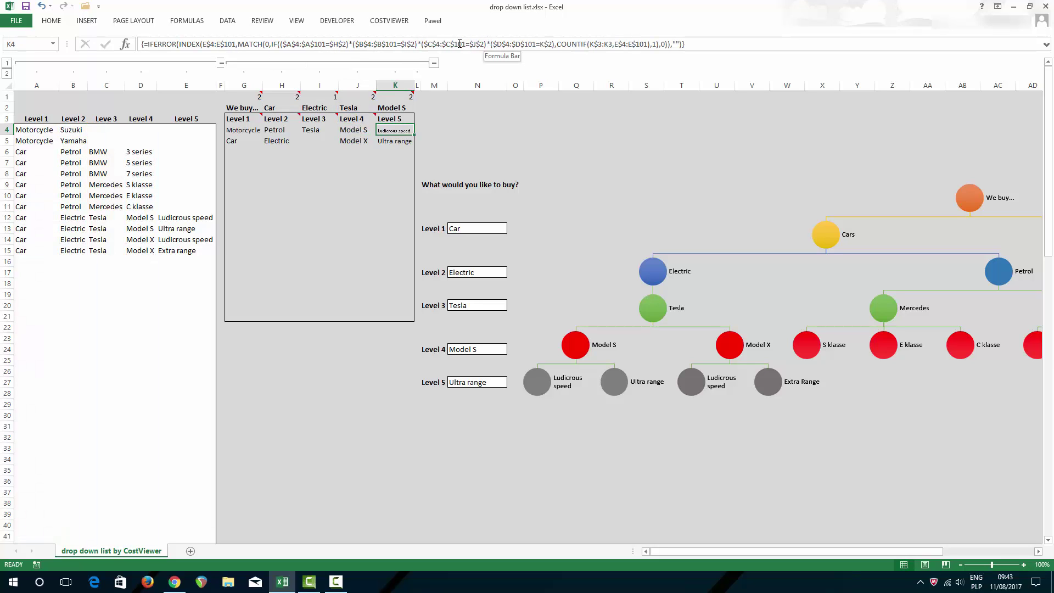
Trace the selection link from cell I2 to the Level 2 choice in N17.
left_click(285, 106)
left_click(316, 106)
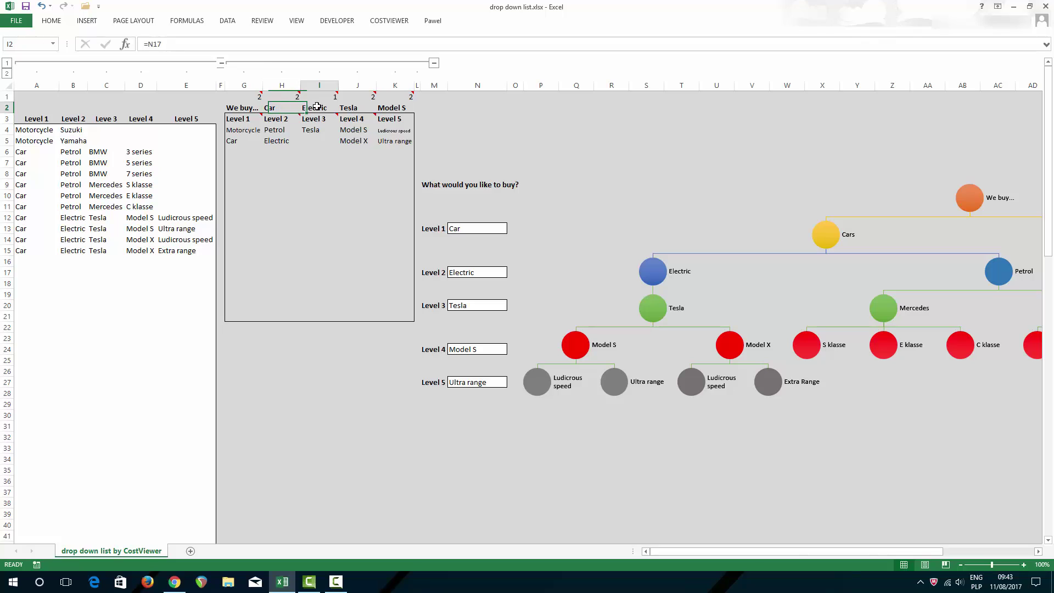
left_click(463, 271)
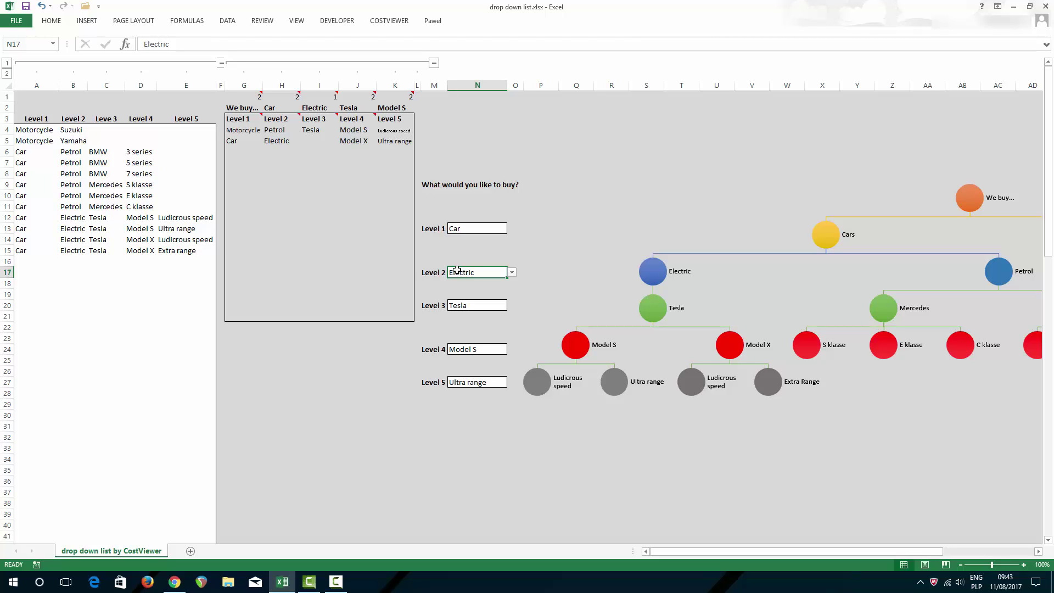
Duplicate the electric Tesla Model X record from row 15 into row 16 of the source table.
left_click(22, 258)
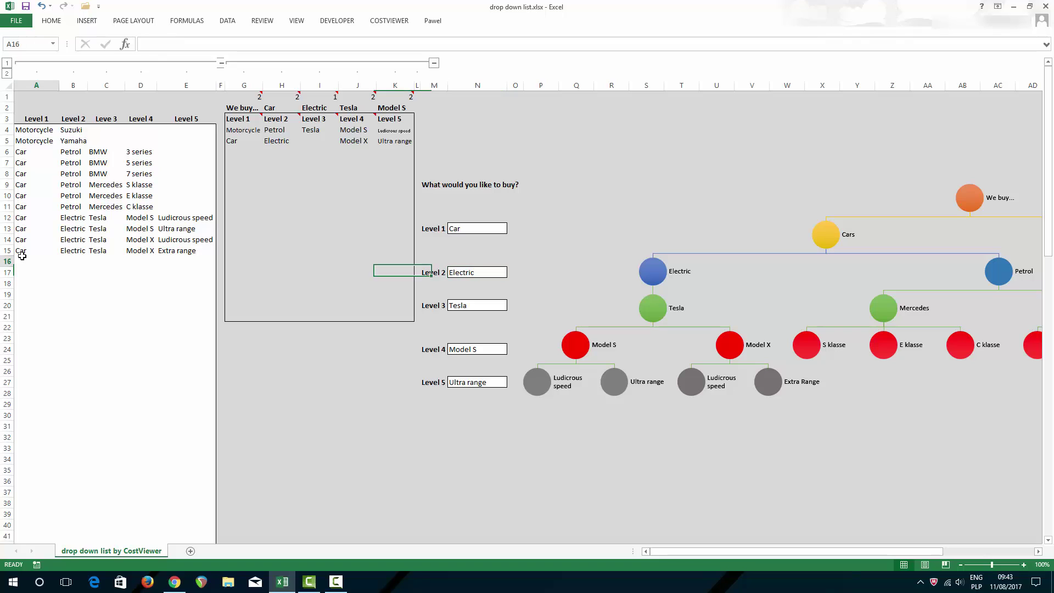
left_click_drag(24, 249, 185, 250)
key("ctrl+c")
key("Down")
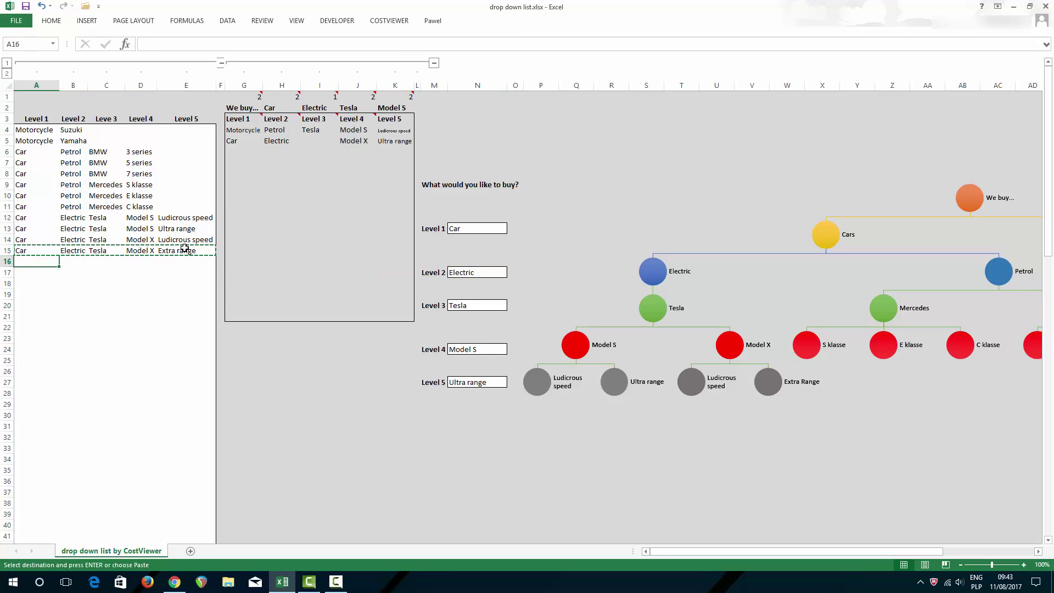
key("ctrl+v")
Set the Level 5 entry of the new record in E16 to "1000 miles range".
key("Right")
key("Right")
key("Right")
key("Right")
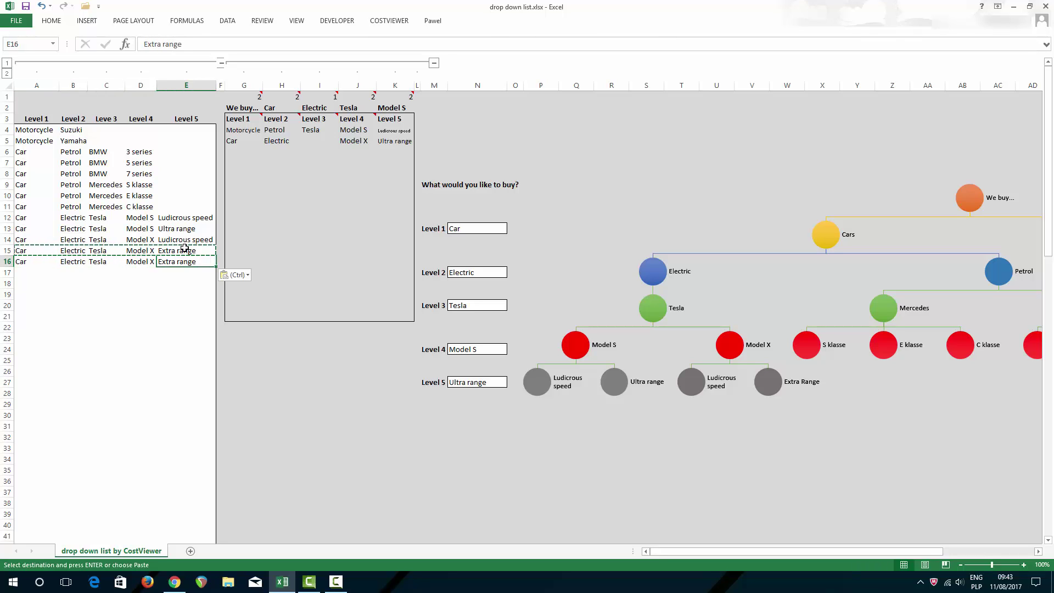
type("1000 mile")
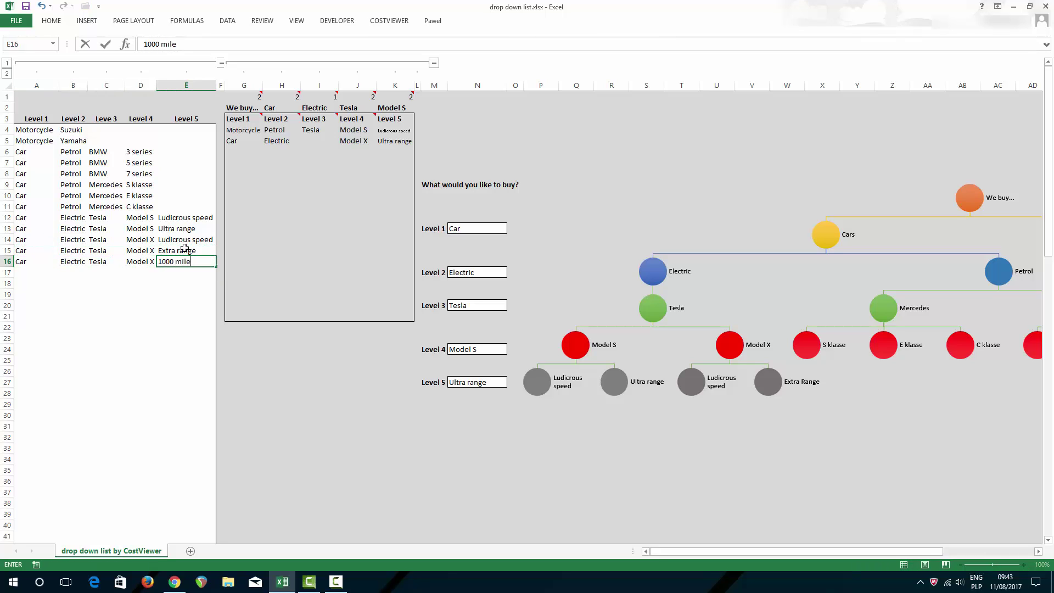
type("s range")
key("Return")
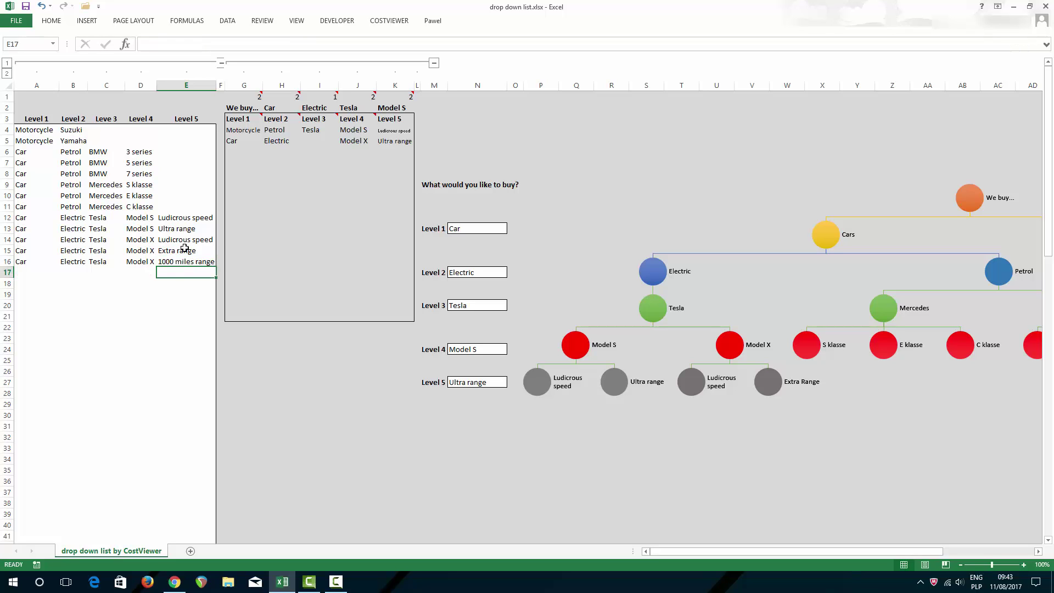
Choose Model X for Level 4 and 1000 miles range for Level 5, checking the generated Level 5 list in column K.
left_click(496, 350)
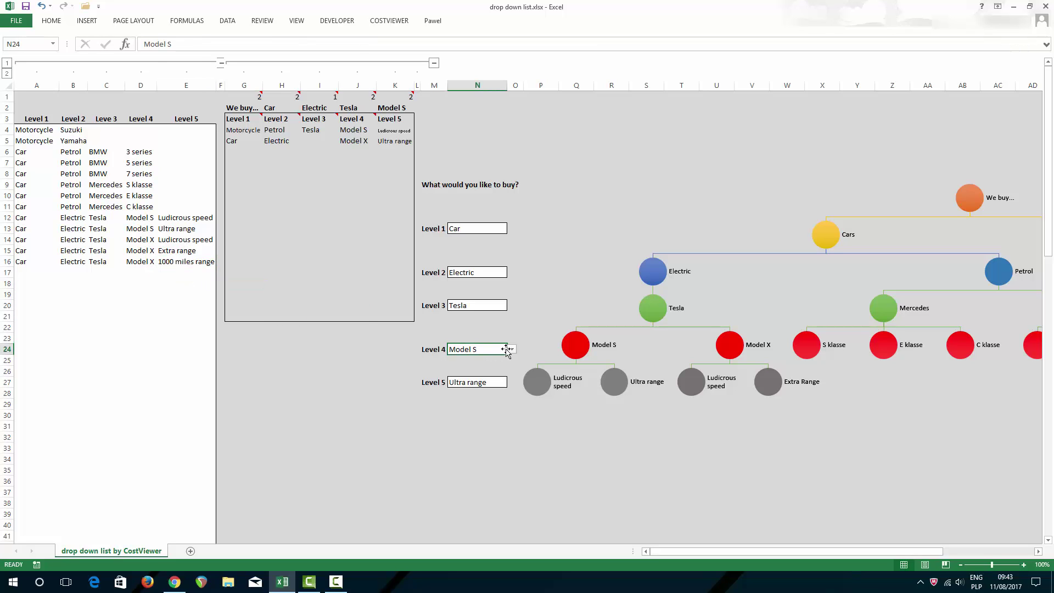
left_click(511, 349)
left_click(482, 365)
left_click(403, 152)
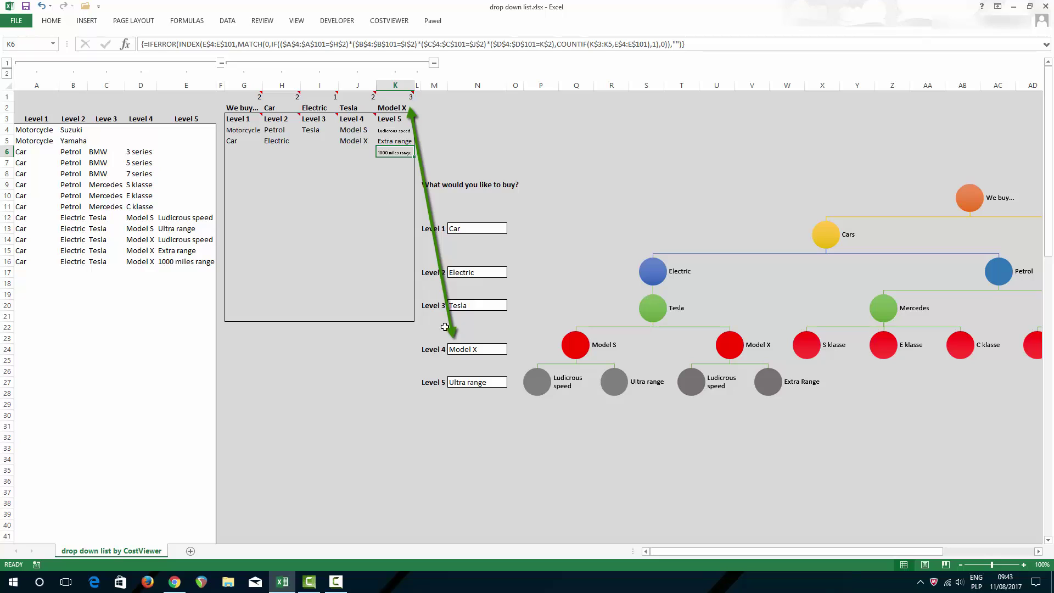
left_click(494, 382)
left_click(512, 383)
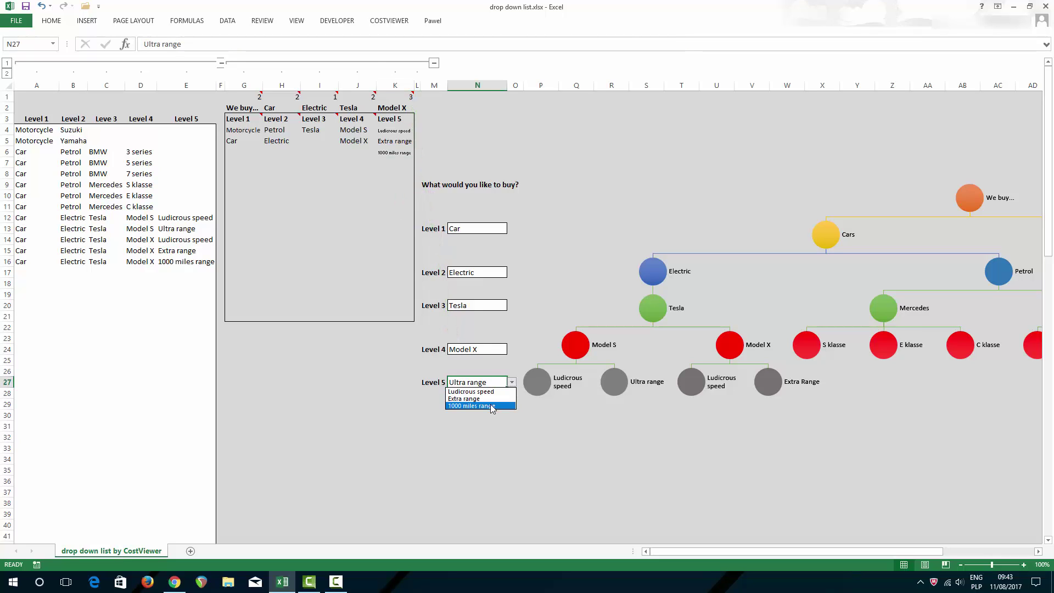
left_click(500, 406)
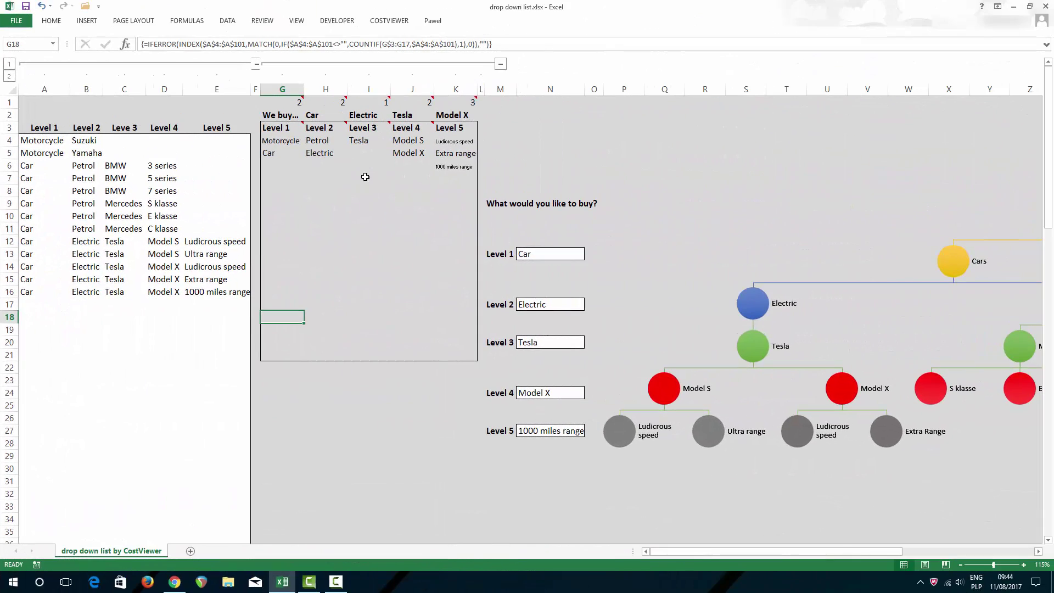
Examine the COUNTA minus COUNTBLANK formulas in G1 and K1 and the K4:K21 range that K1 counts.
left_click(282, 104)
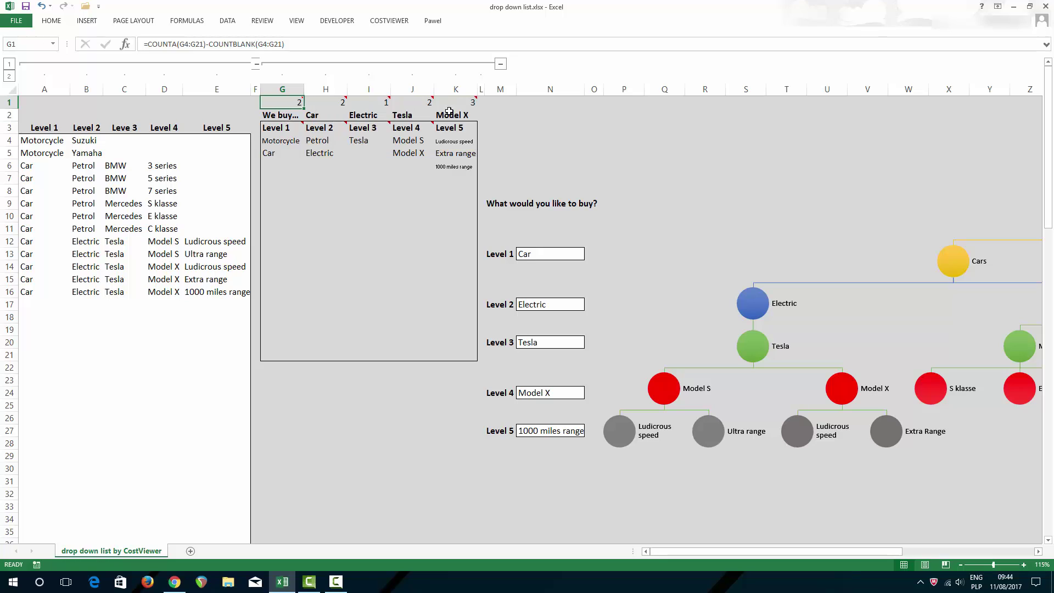
left_click(465, 102)
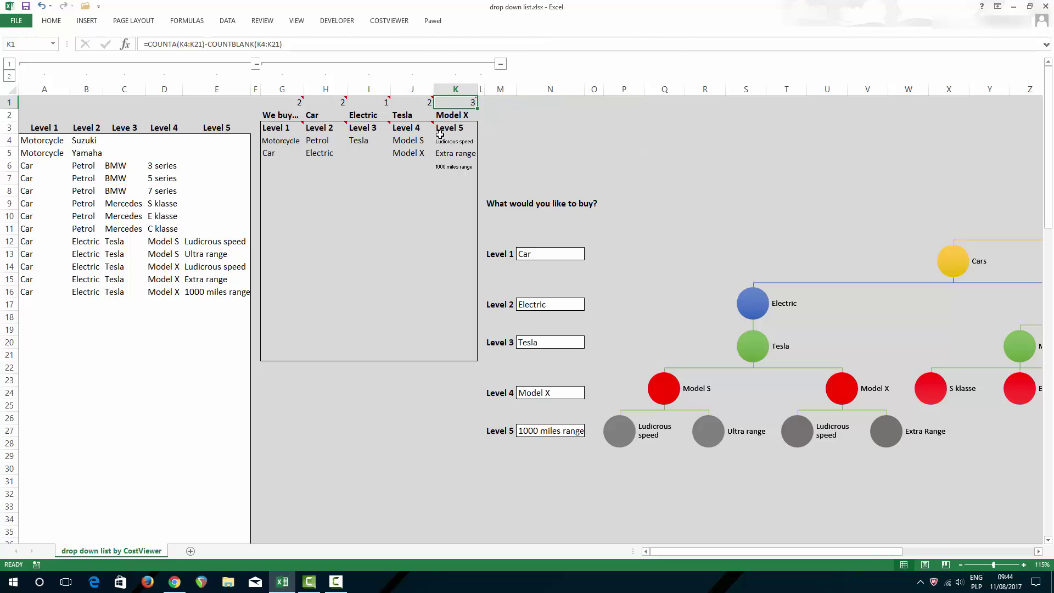
left_click_drag(439, 134, 442, 356)
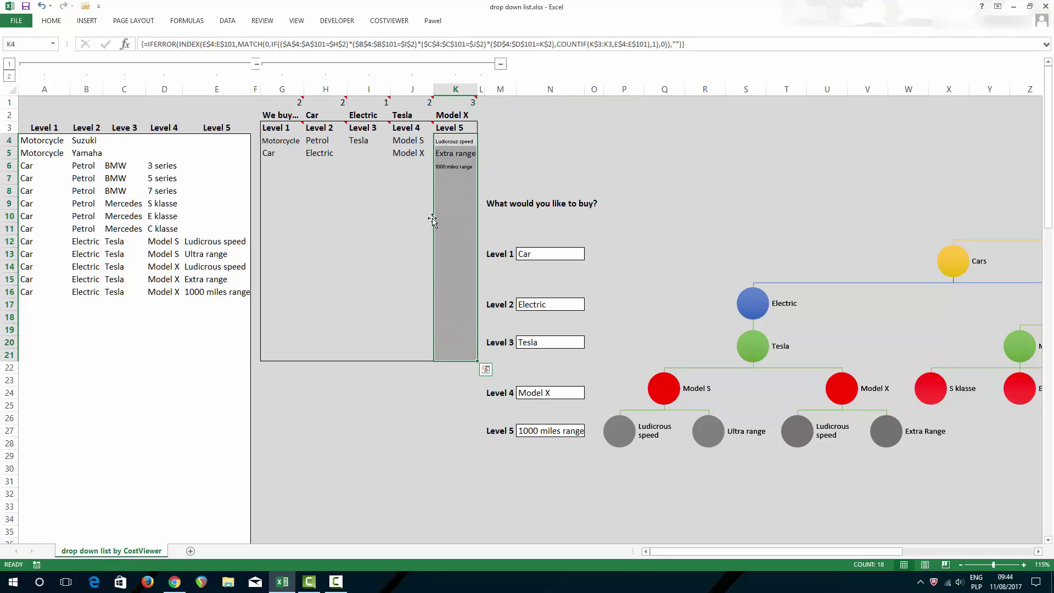
left_click(457, 104)
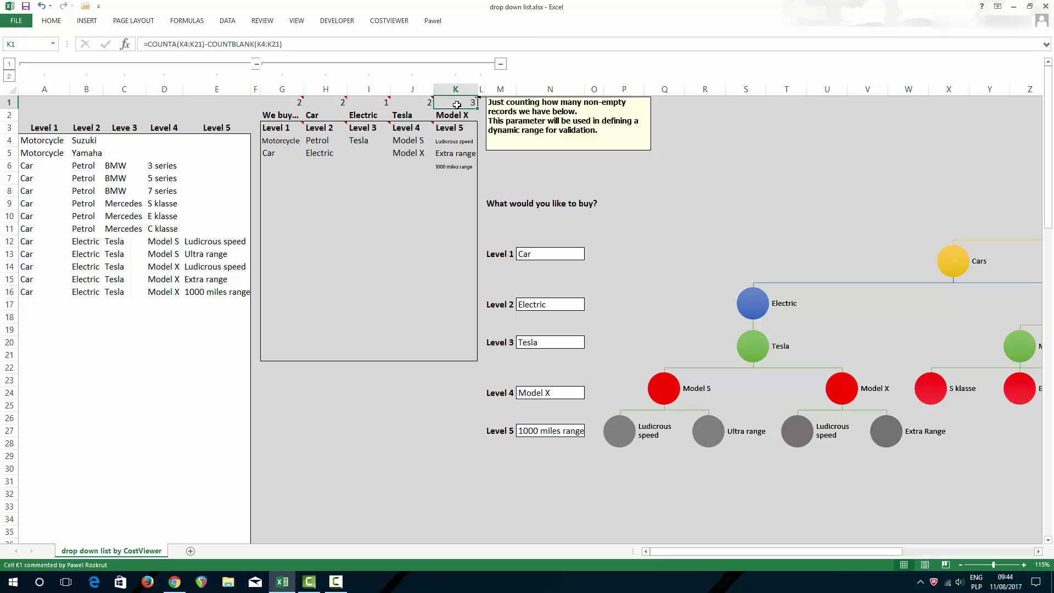
Inspect the OFFSET source in the Level 5 cell's list validation and relate it to K4 and the count in K1.
left_click(549, 341)
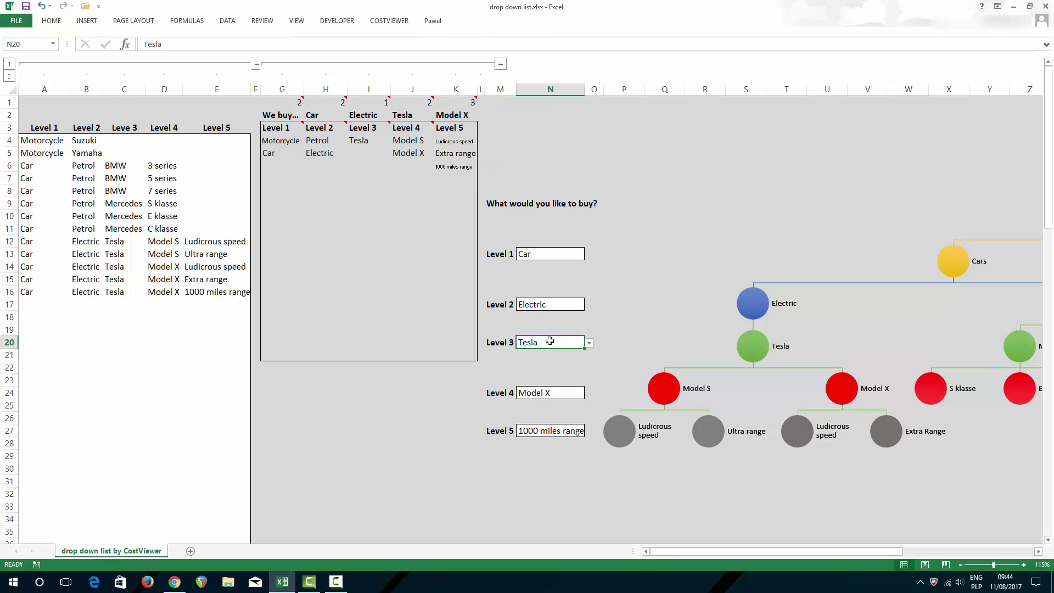
left_click(226, 22)
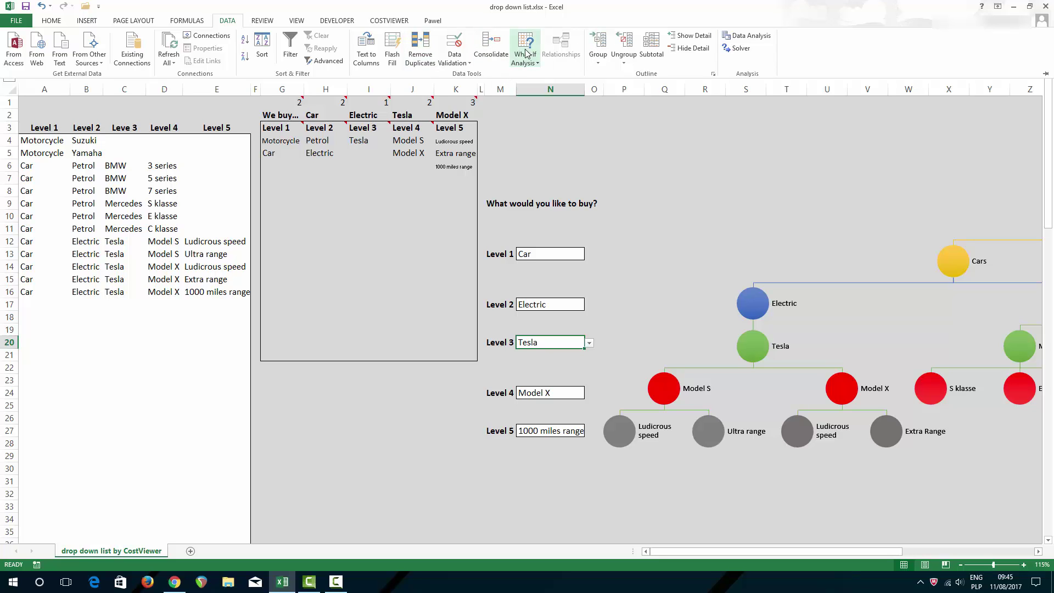
left_click(456, 46)
left_click_drag(274, 347, 411, 321)
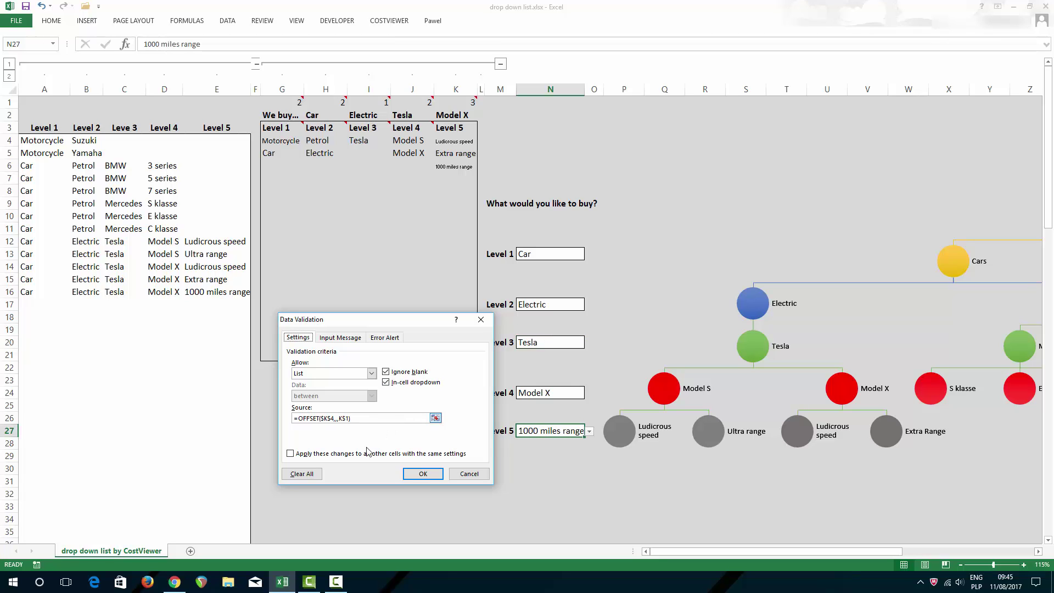
left_click(375, 418)
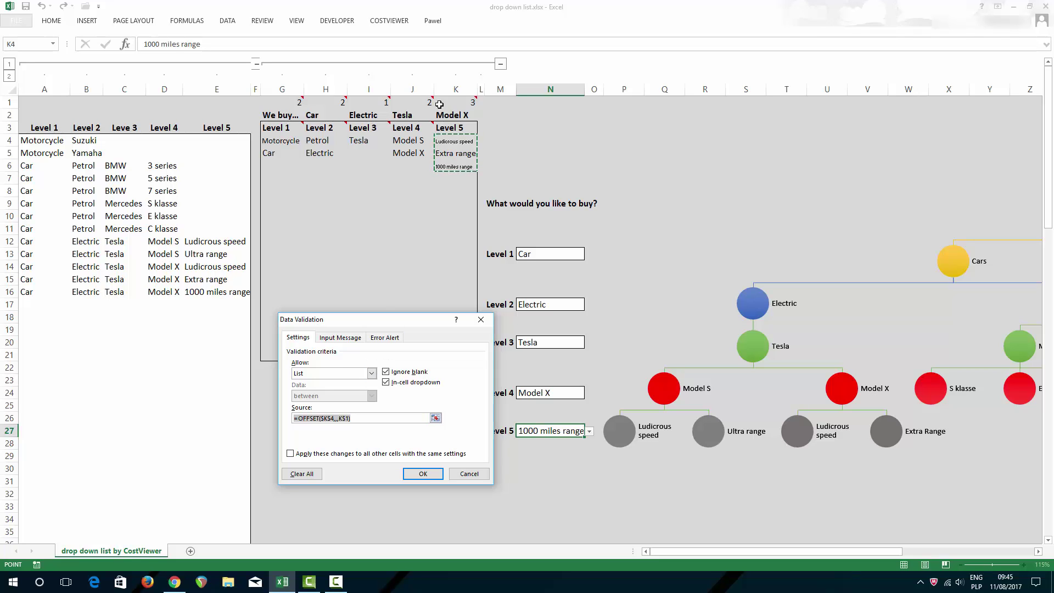
left_click(470, 472)
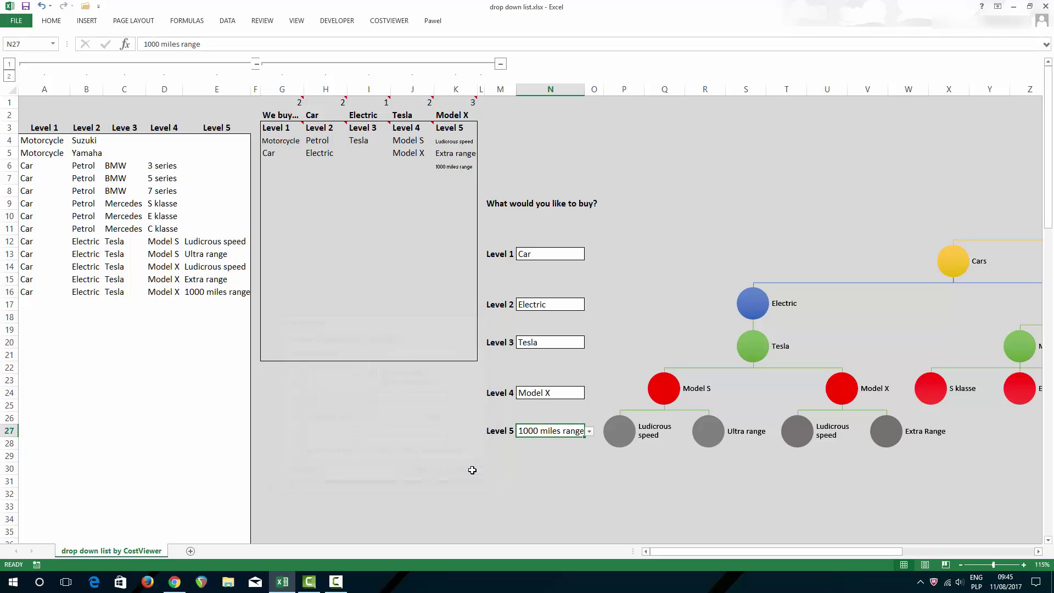
Compare the choices offered in the Level 5 drop-down with the full formula range K4:K21.
left_click(589, 431)
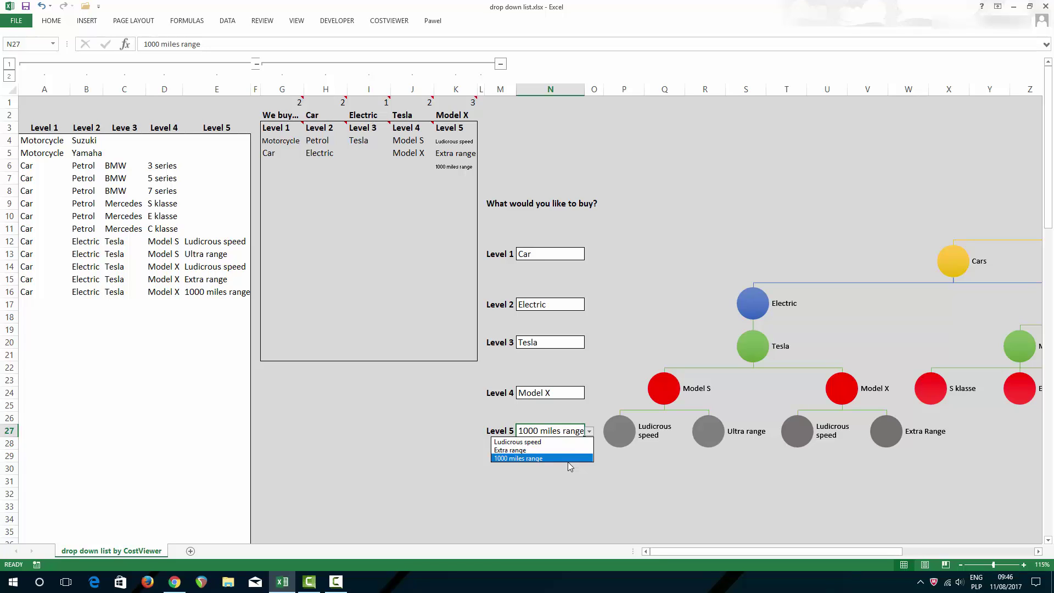
left_click(439, 332)
left_click_drag(456, 141, 461, 356)
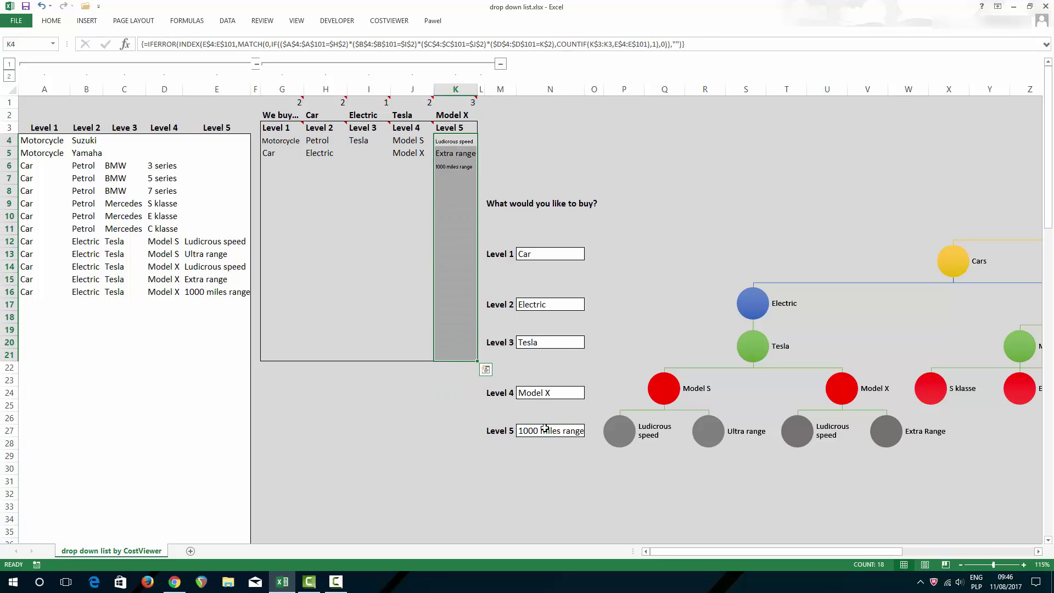
Duplicate the Model X record from row 16 into row 17 of the source table.
left_click_drag(30, 292, 227, 289)
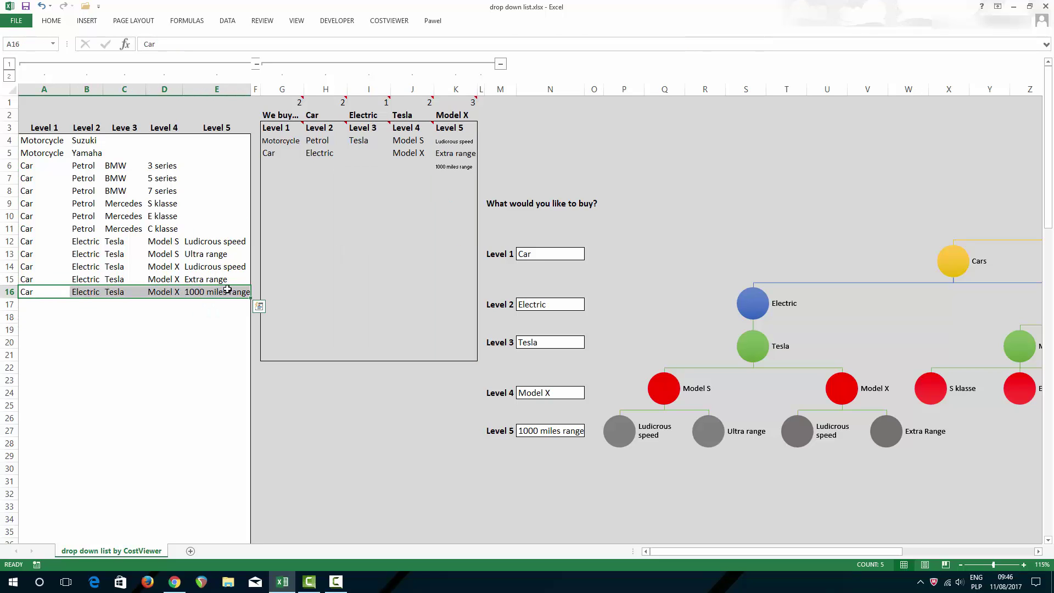
key("ctrl+c")
key("Down")
key("ctrl+v")
Change the Level 5 entry of the row 17 record in E17 to "2000 miles range".
key("Right")
key("Right")
key("Right")
key("Right")
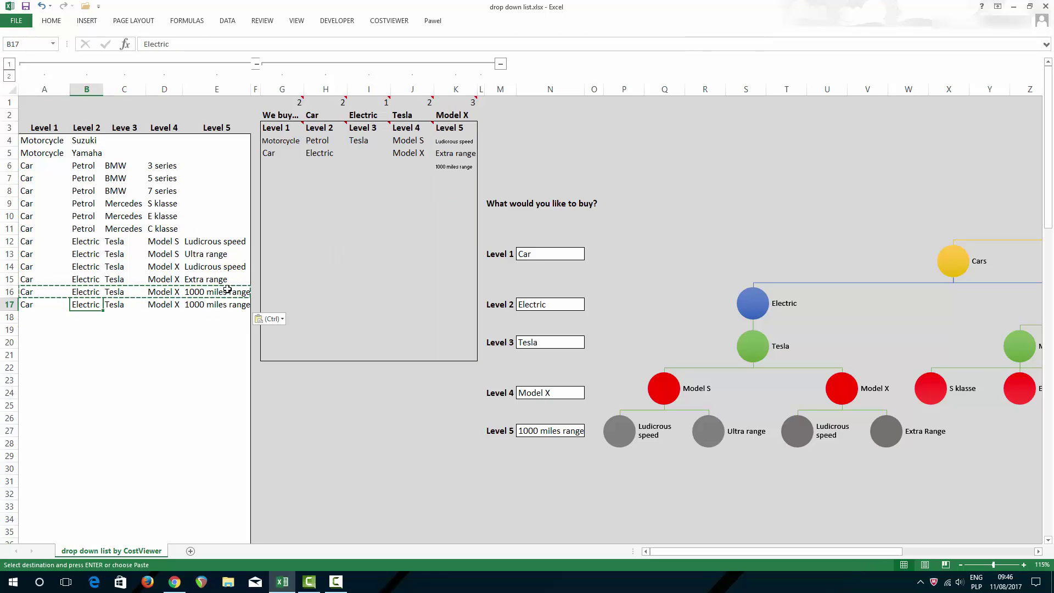
key("F2")
key("Left")
key("Left")
key("Left")
key("Left")
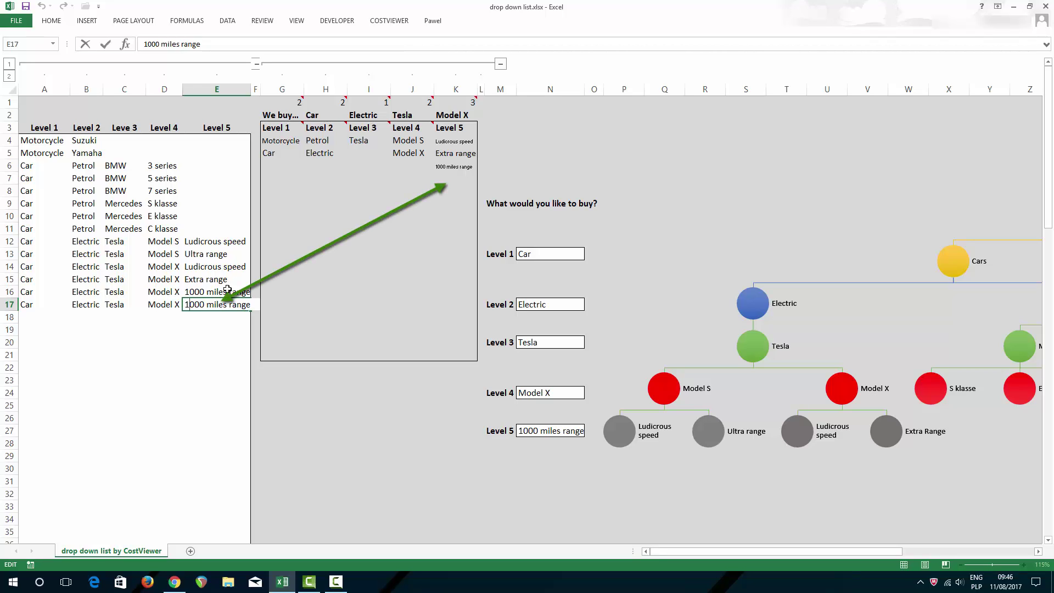
key("Home")
key("Delete")
type("2")
key("ctrl+Return")
key("Up")
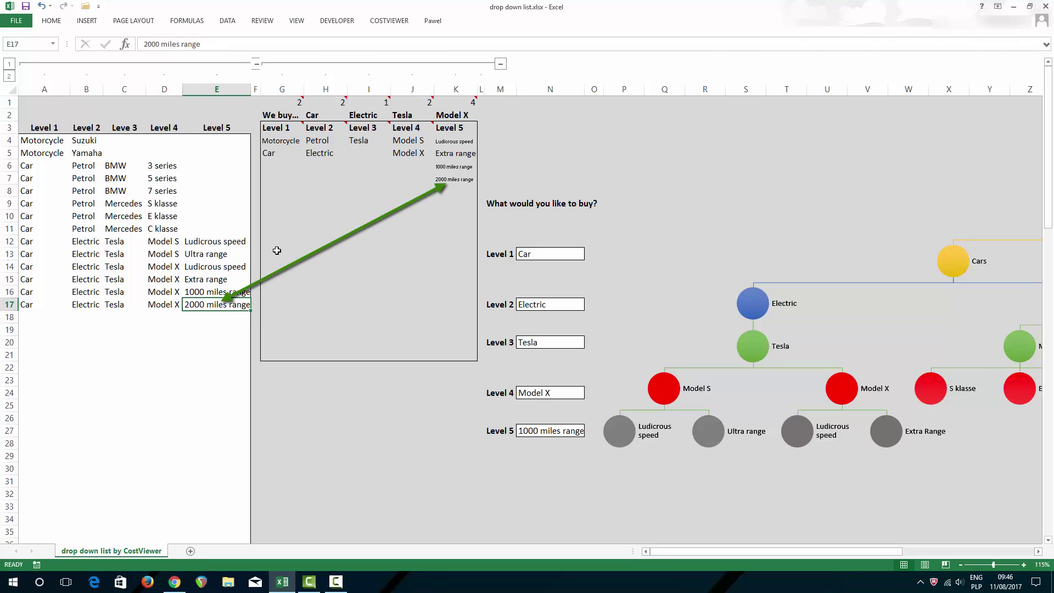
Choose 2000 miles range in the Level 5 drop-down in N27.
left_click(549, 432)
left_click(588, 432)
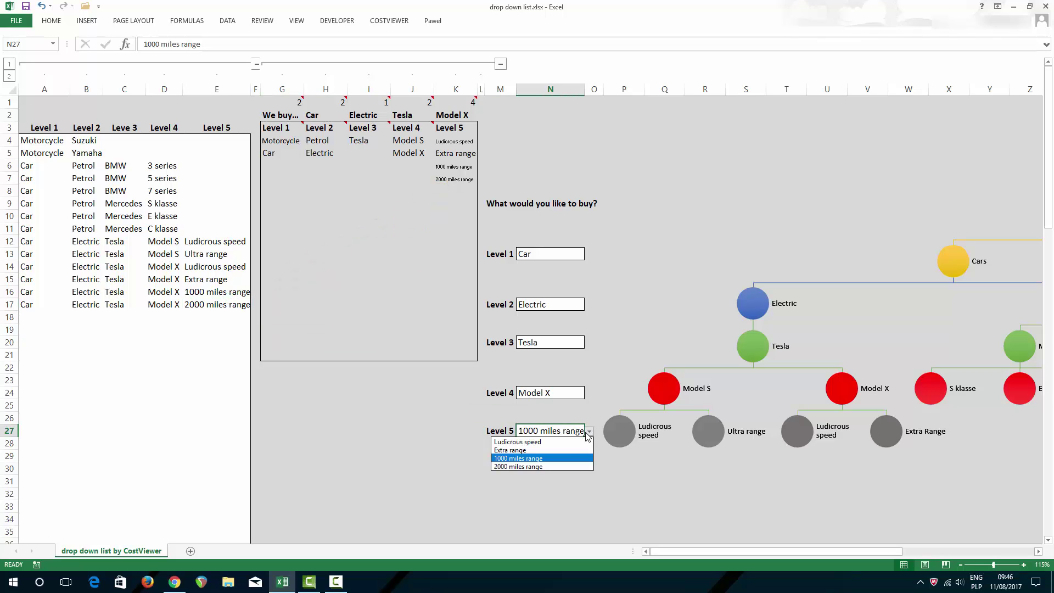
left_click(554, 471)
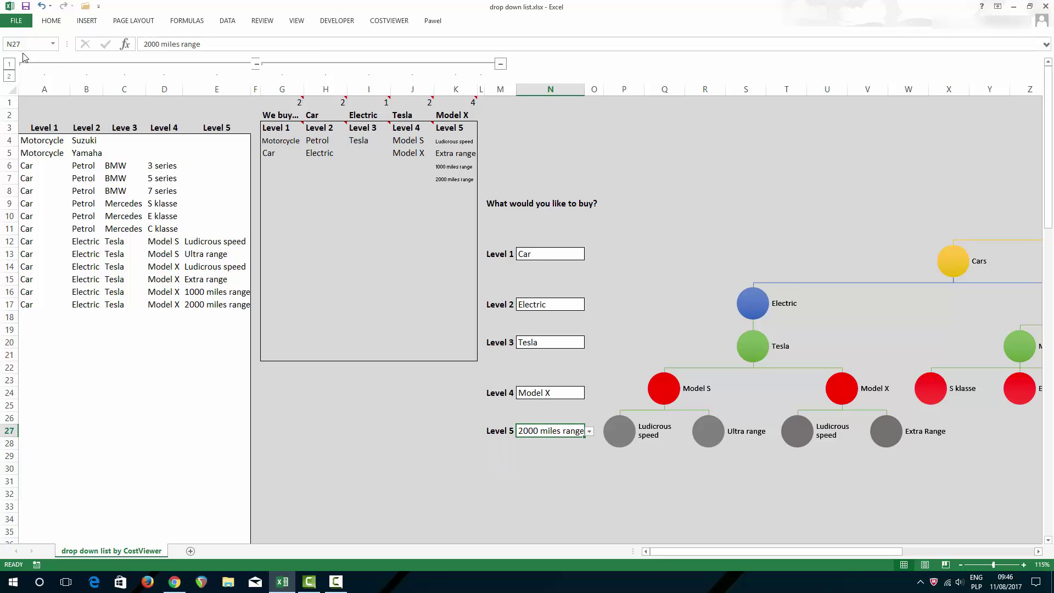
Collapse the column groups holding the source table and helper lists, and choose 1000 miles range for Level 5.
left_click(9, 65)
left_click(107, 136)
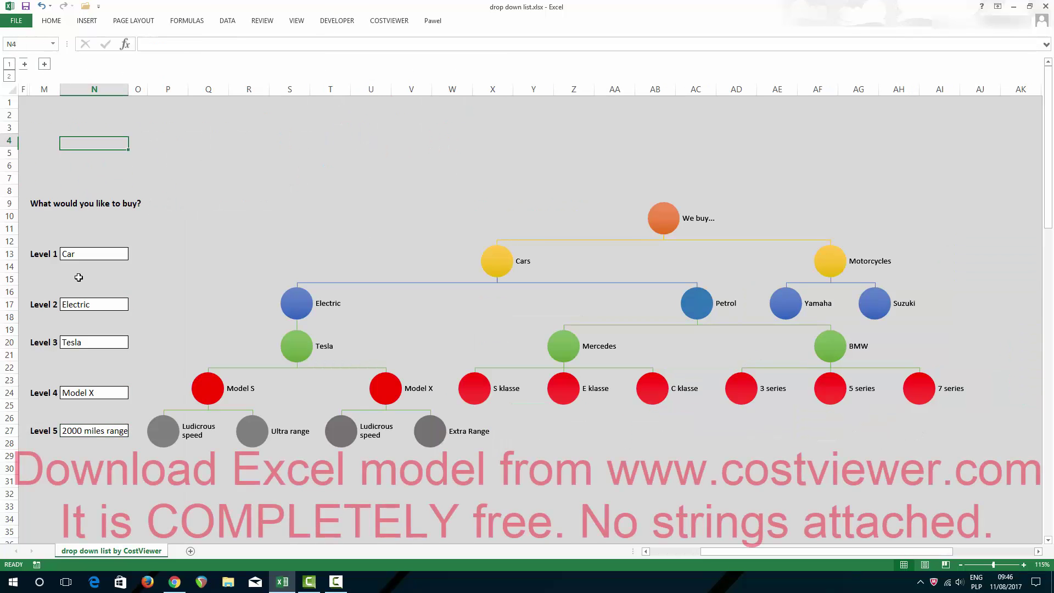
left_click(100, 428)
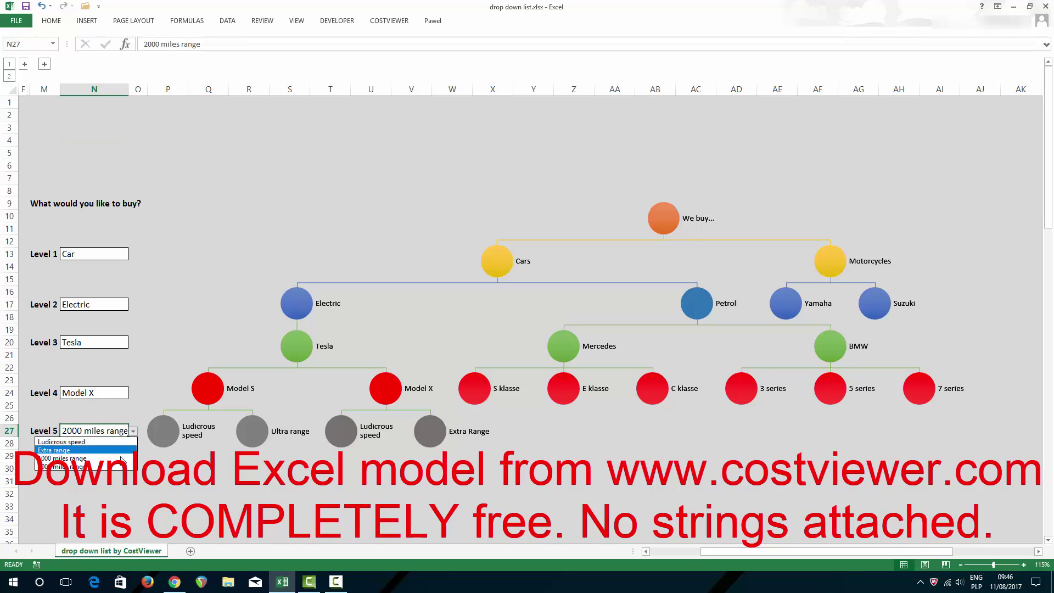
left_click(117, 450)
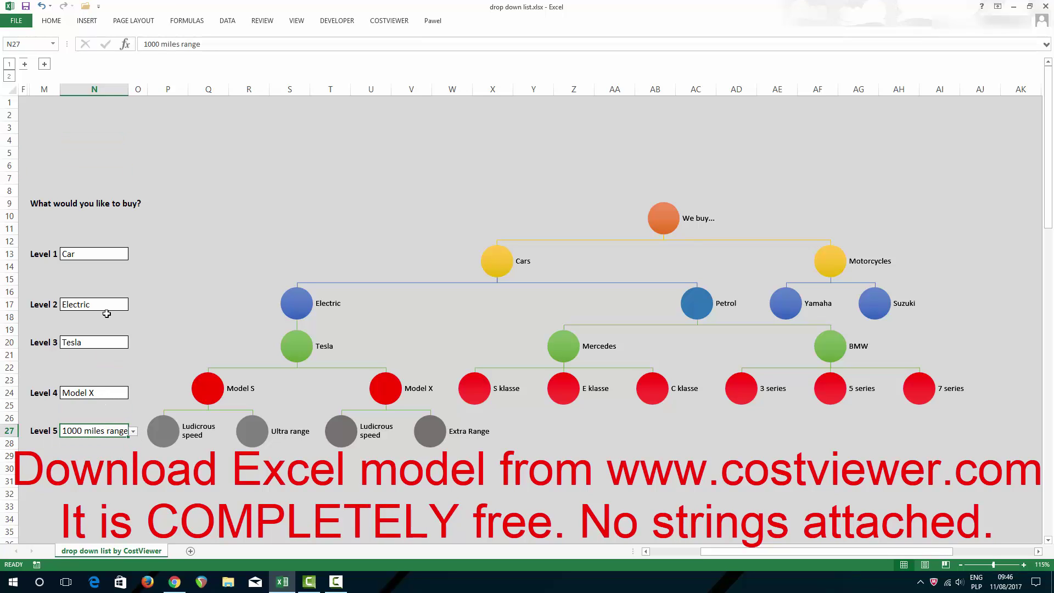